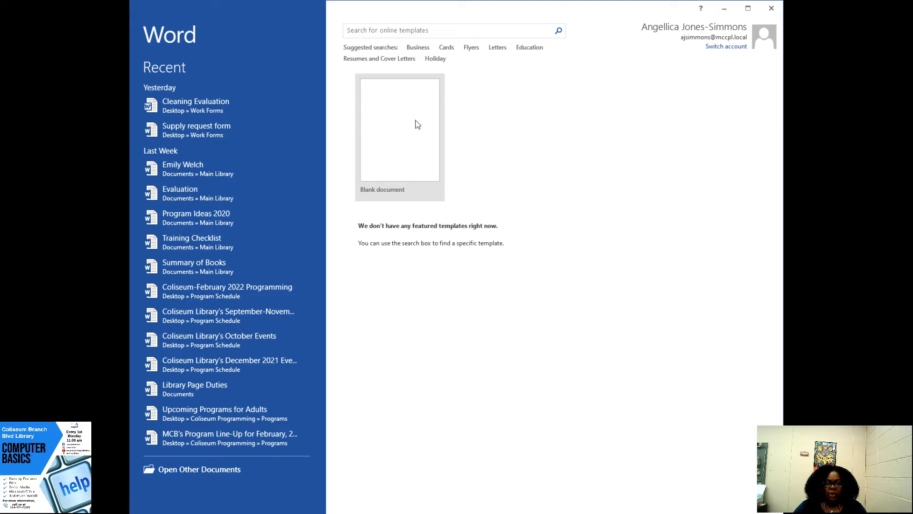
- Create a blank document, enter "Welcome to the library." and shift the sentence toward the middle of its line
click(397, 147)
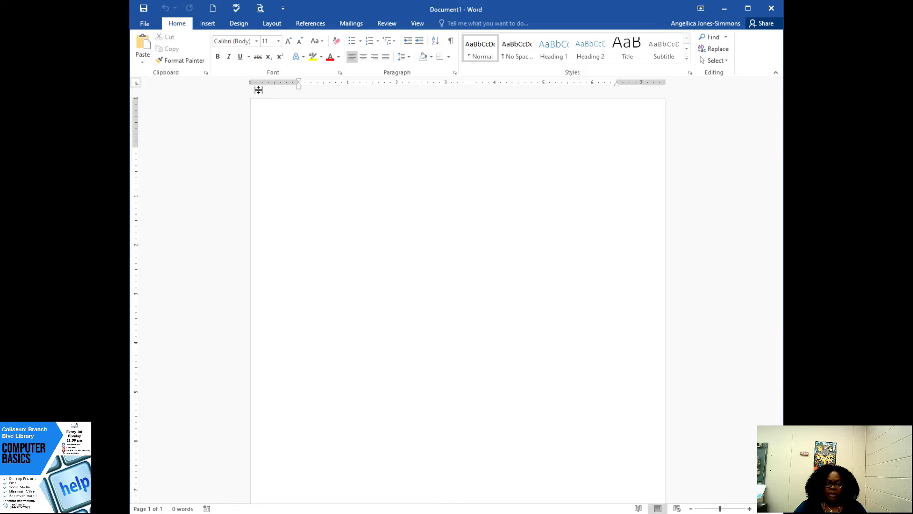
text(W)
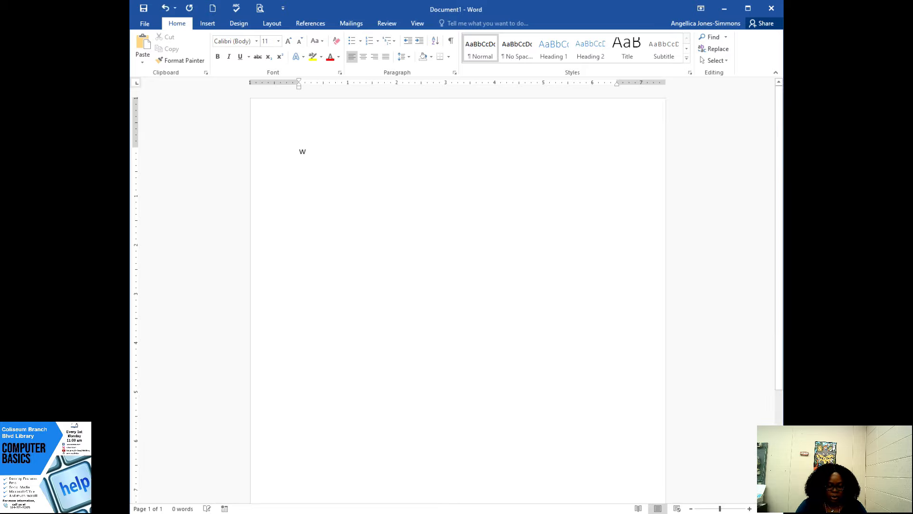
text(elcome to the)
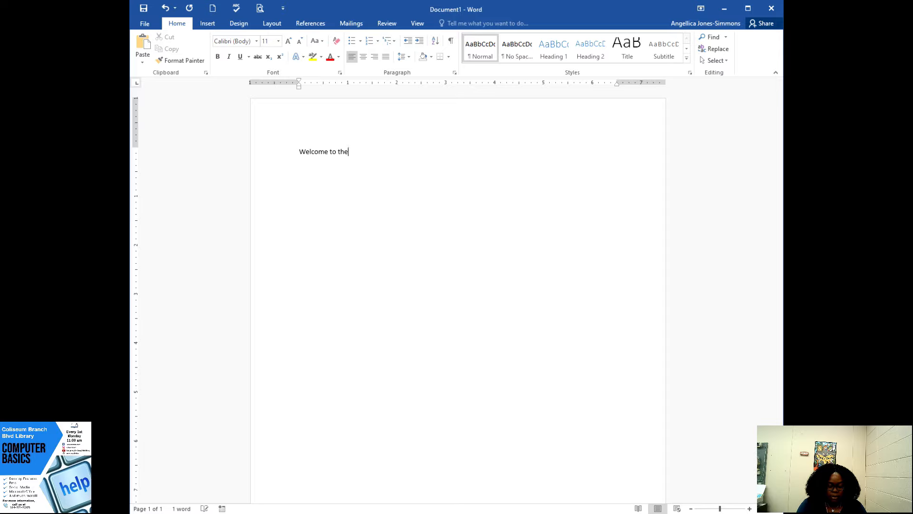
text( library.)
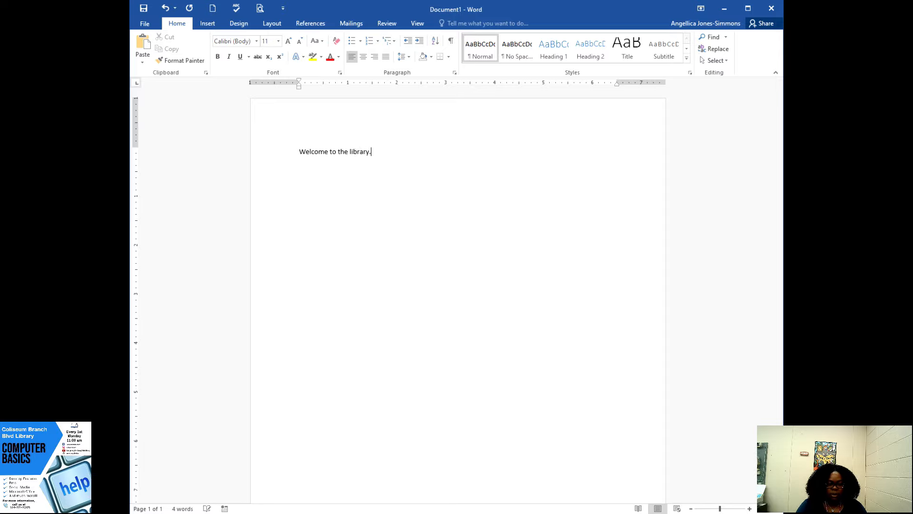
click(300, 151)
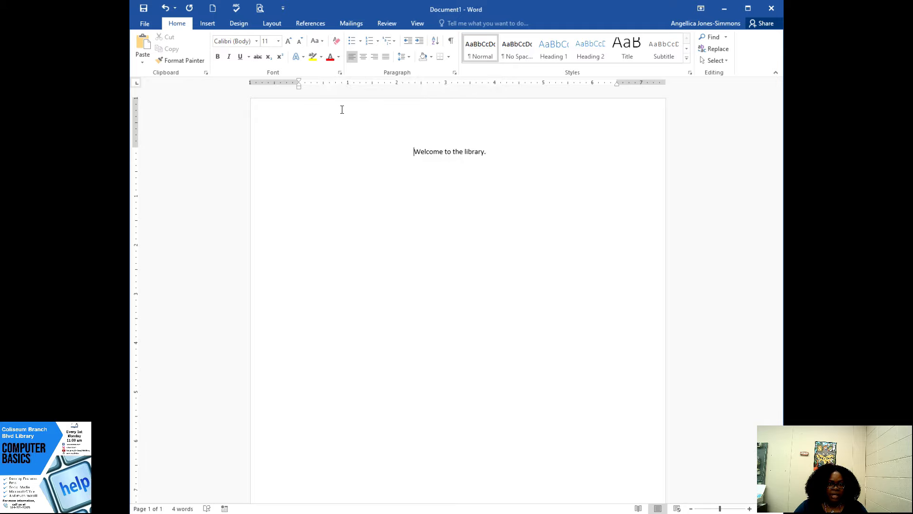
- Change the font of the whole sentence "Welcome to the library." to Bookman Old Style
click(415, 150)
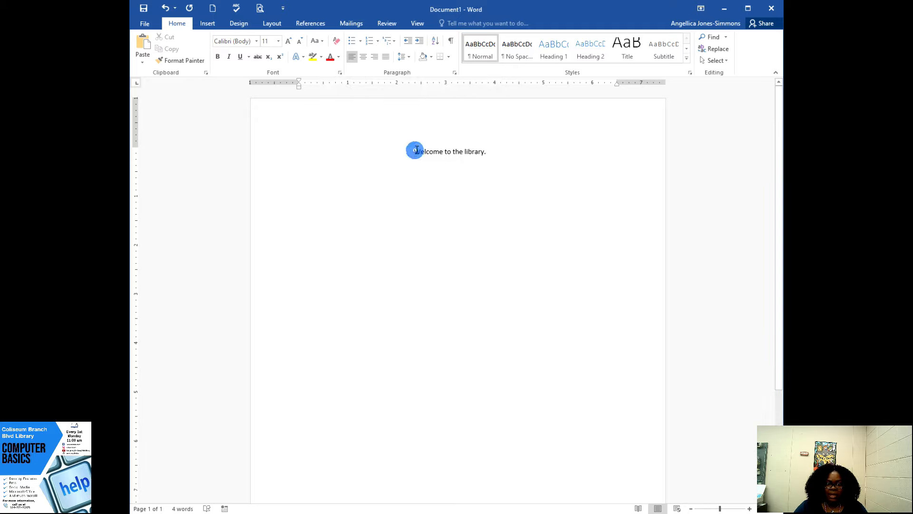
mouse_move(414, 150)
mouse_down()
mouse_move(487, 146)
mouse_move(421, 151)
mouse_up()
click(492, 151)
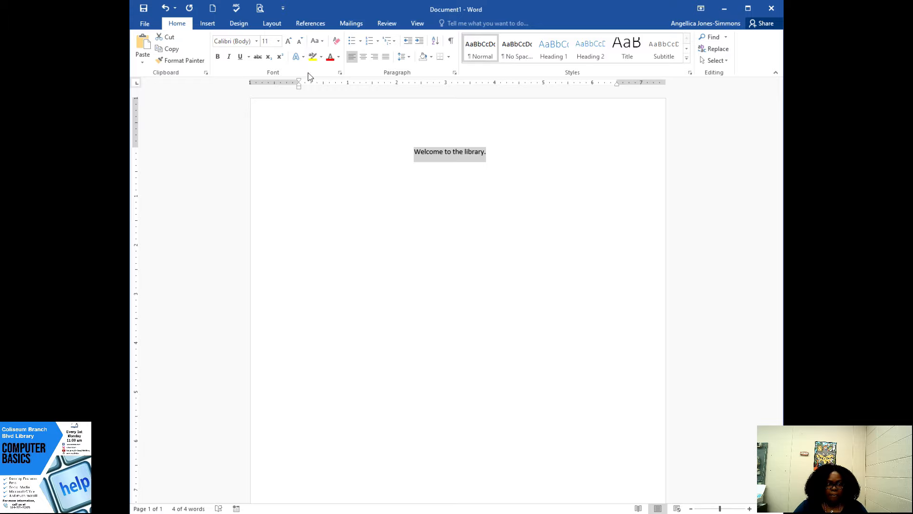
click(258, 44)
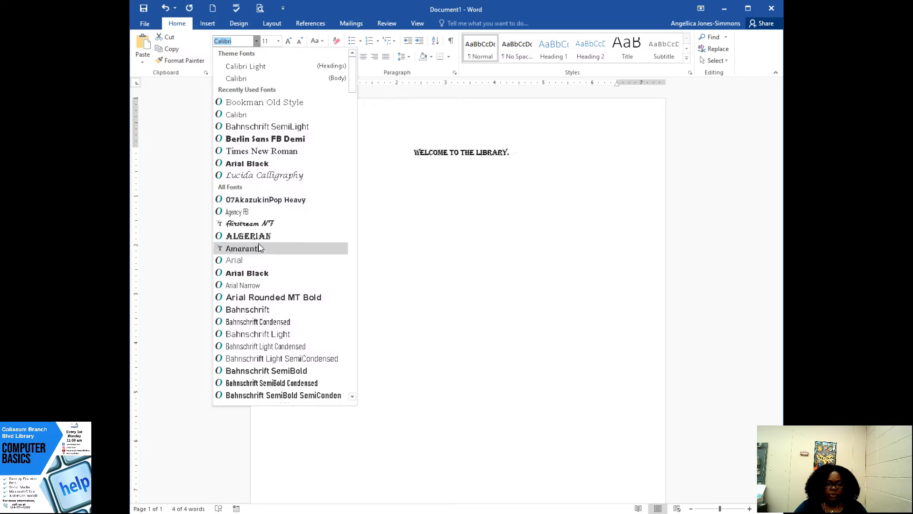
scroll(262, 262, down, 10)
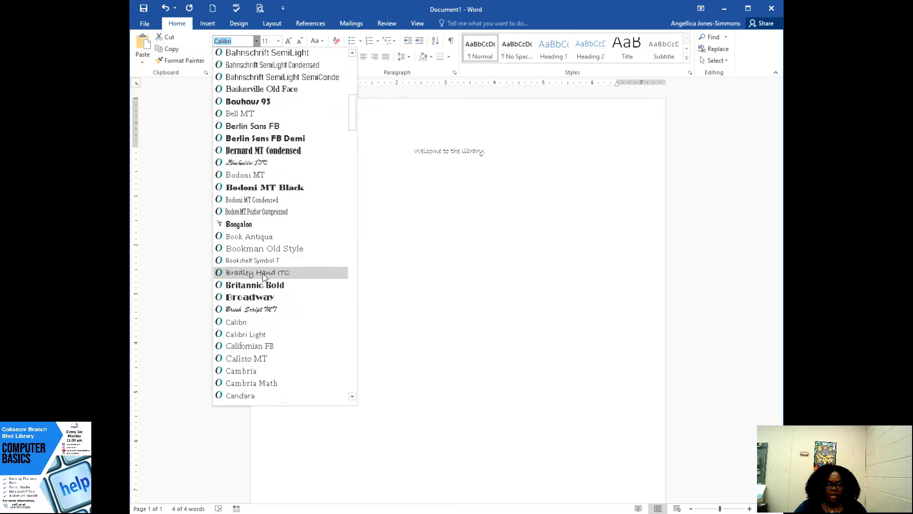
scroll(263, 273, down, 7)
scroll(262, 257, down, 4)
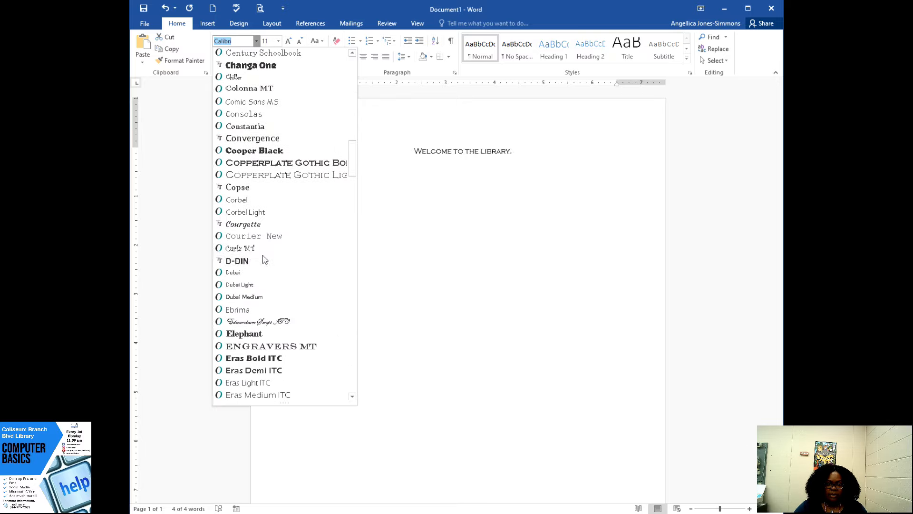
scroll(263, 257, down, 11)
scroll(262, 259, up, 12)
scroll(262, 258, up, 20)
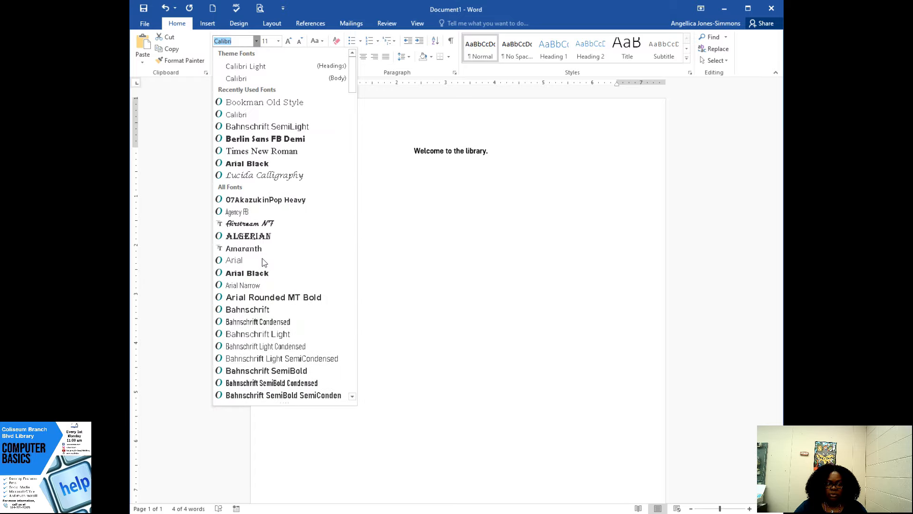
click(273, 103)
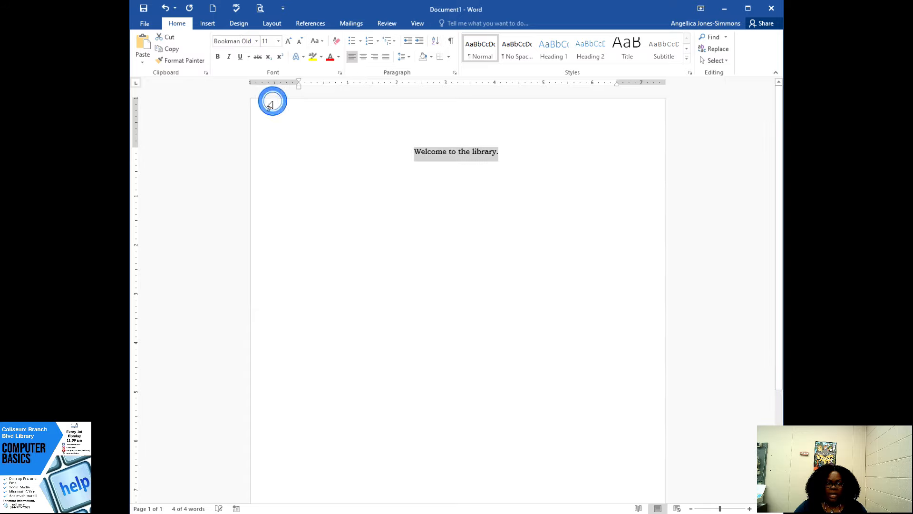
- Set the font size of the selected sentence to 15
click(280, 42)
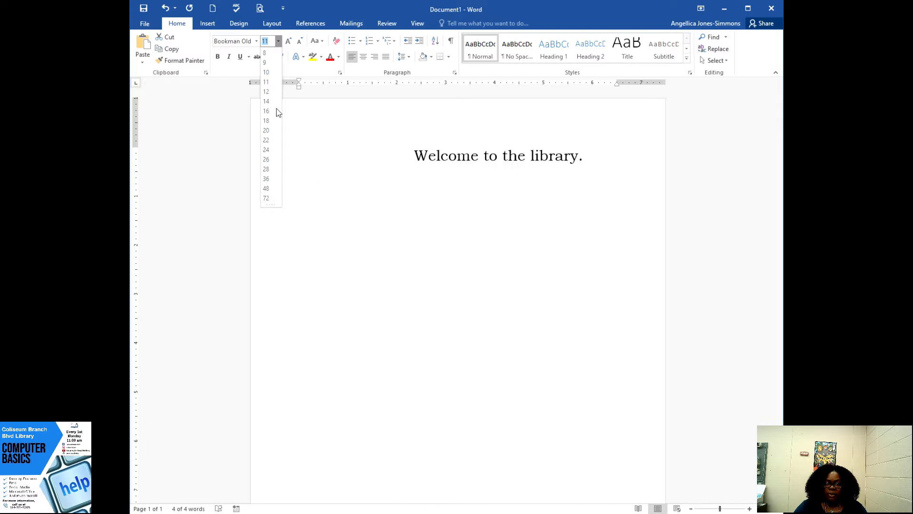
click(265, 42)
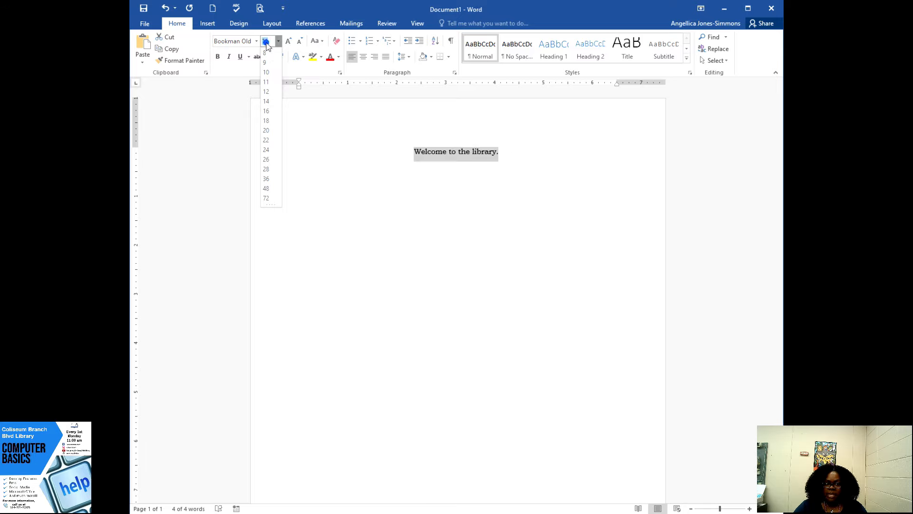
click(271, 42)
text(1)
key(Return)
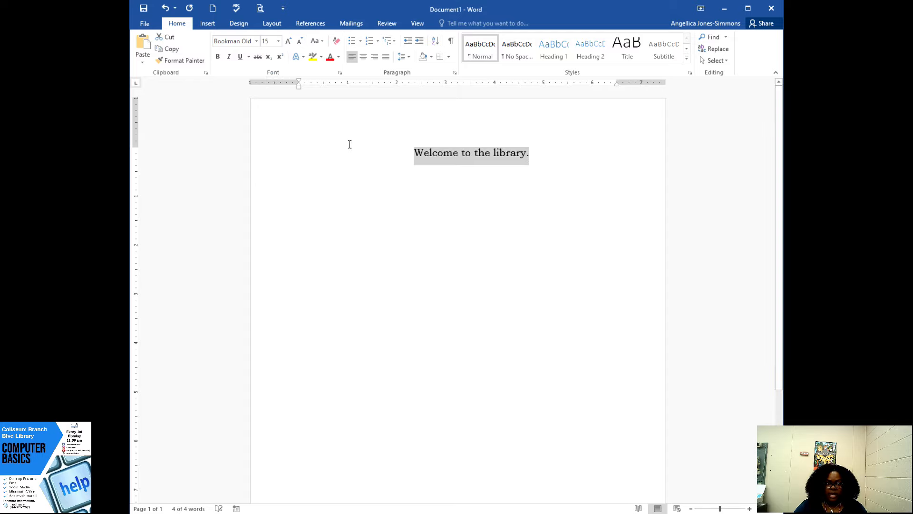
- Set the sentence's font size to 250 and look through the enlarged text across the pages
click(272, 39)
text(250)
key(Return)
scroll(534, 319, down, 15)
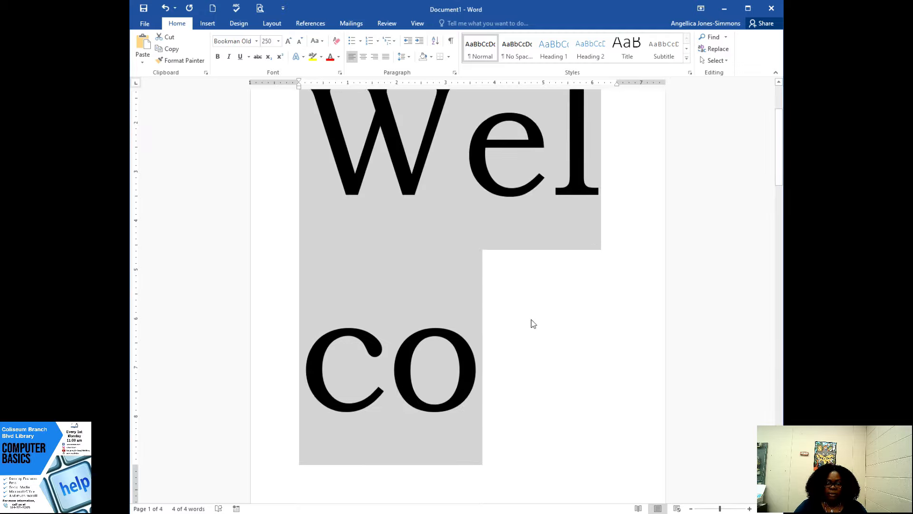
scroll(534, 314, down, 15)
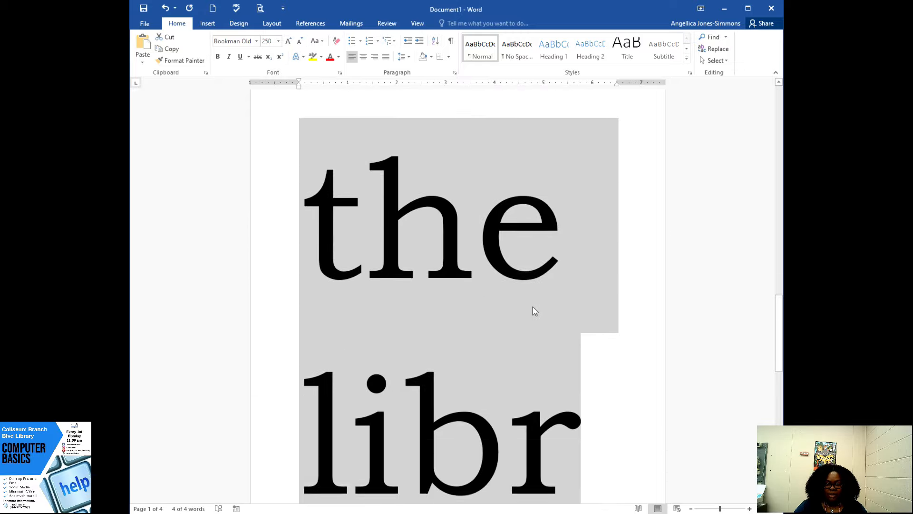
scroll(539, 305, up, 15)
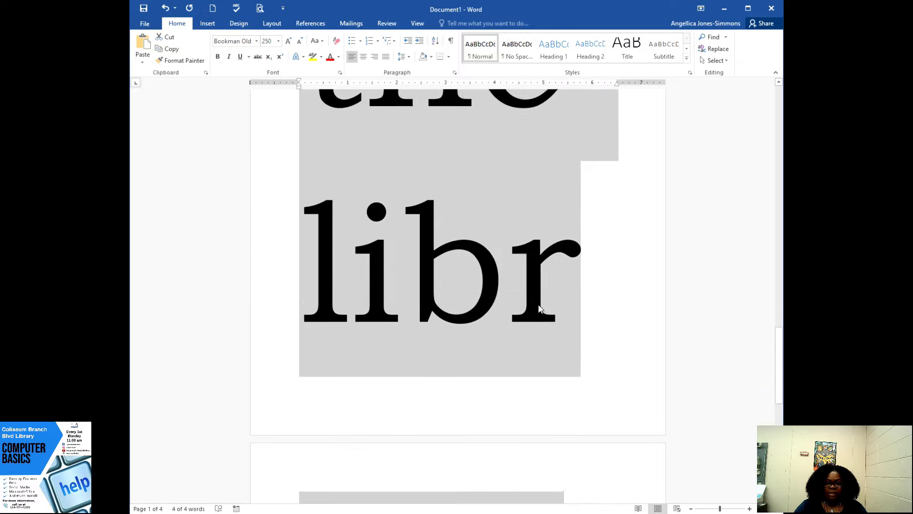
scroll(540, 309, up, 15)
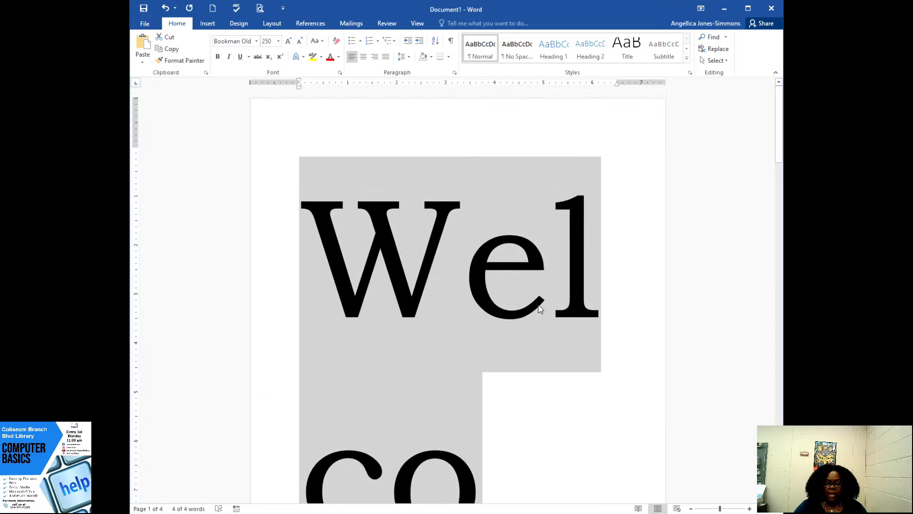
scroll(454, 259, down, 5)
scroll(456, 257, down, 8)
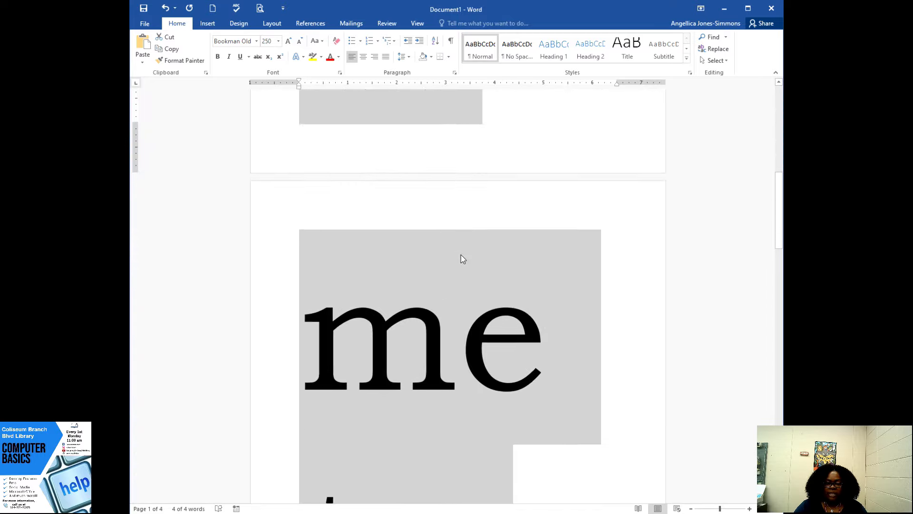
scroll(461, 257, up, 3)
scroll(457, 257, up, 10)
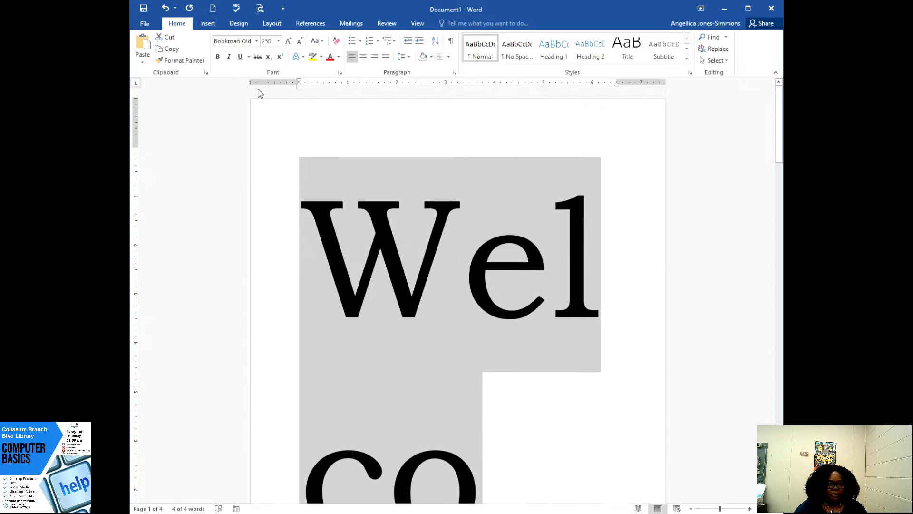
- Set the sentence's font size to 12 and enlarge it step by step to 26
click(279, 41)
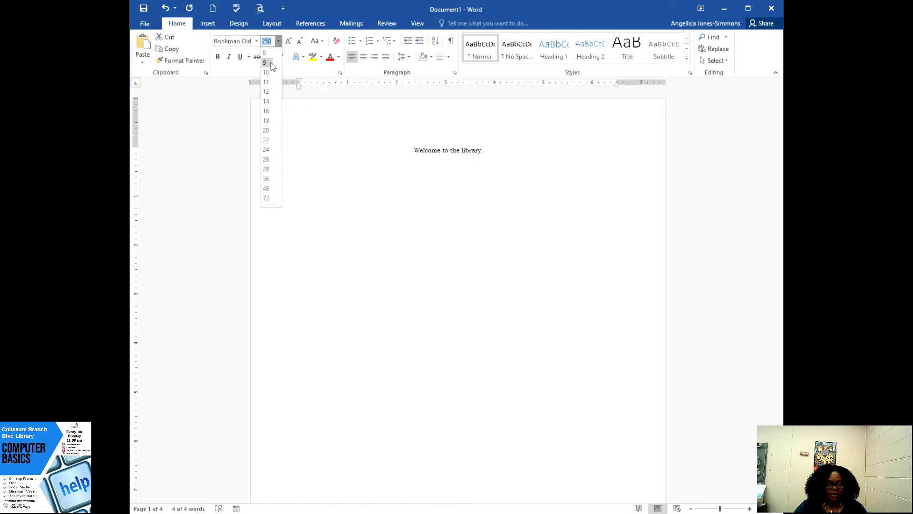
click(269, 91)
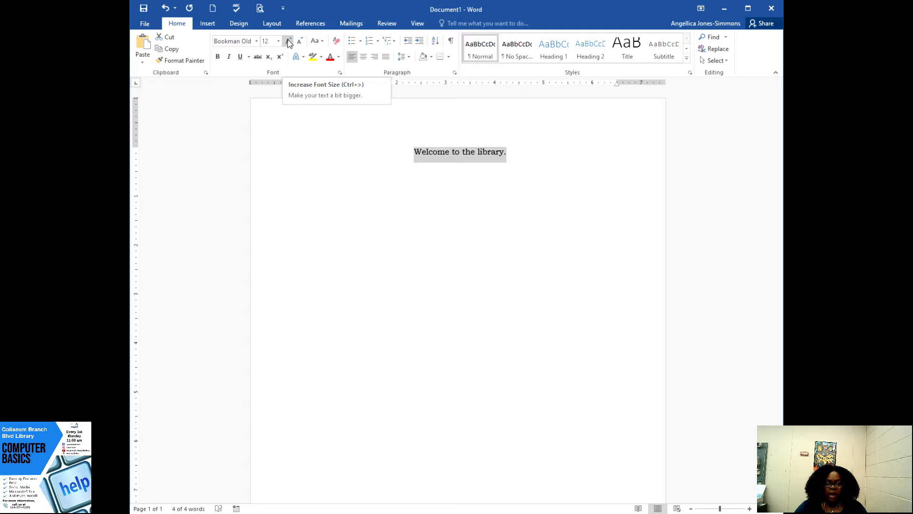
click(288, 42)
click(288, 42)
click(289, 42)
click(289, 42)
click(289, 42)
click(288, 41)
click(289, 42)
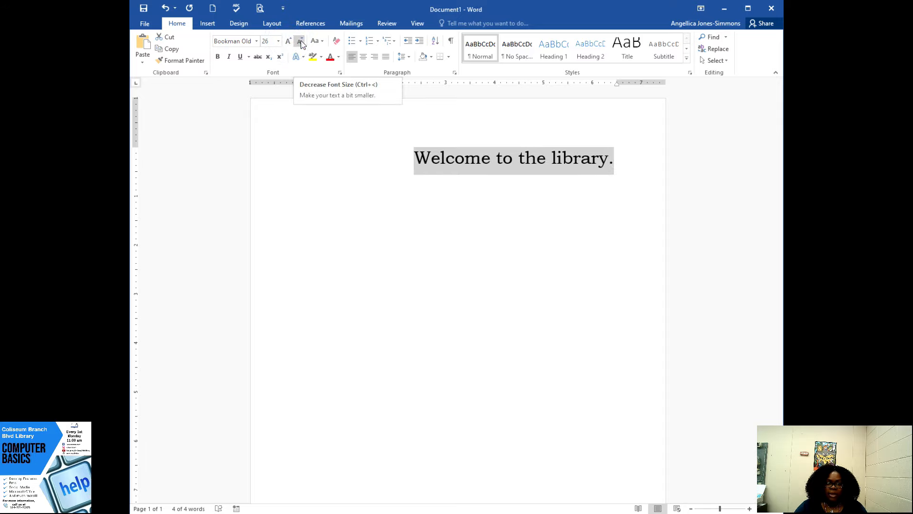
- Reduce the sentence's font size step by step to 20
click(300, 42)
click(300, 42)
click(300, 42)
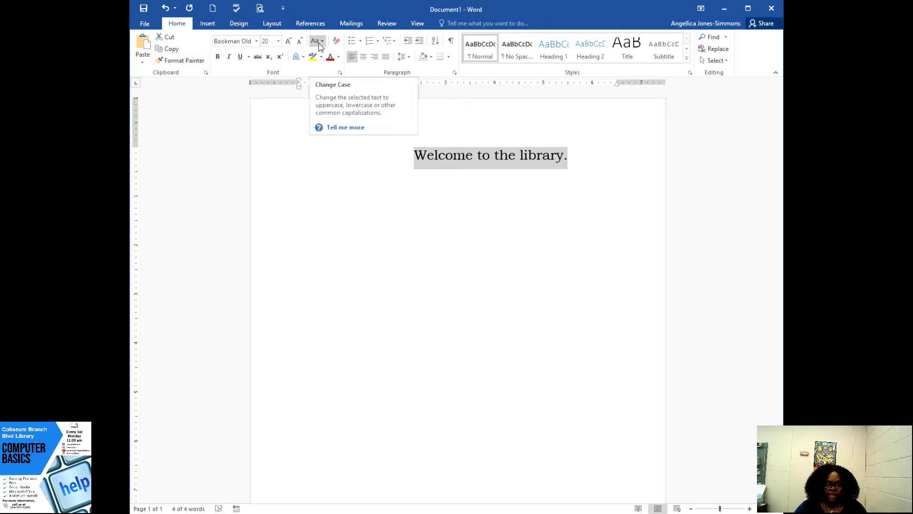
- Change the selected sentence's case to lowercase and after that to UPPERCASE
click(323, 42)
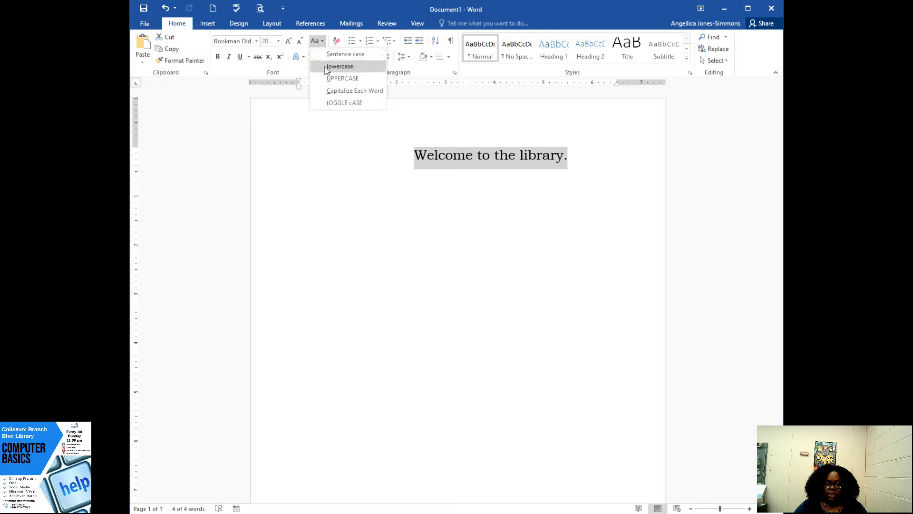
click(339, 66)
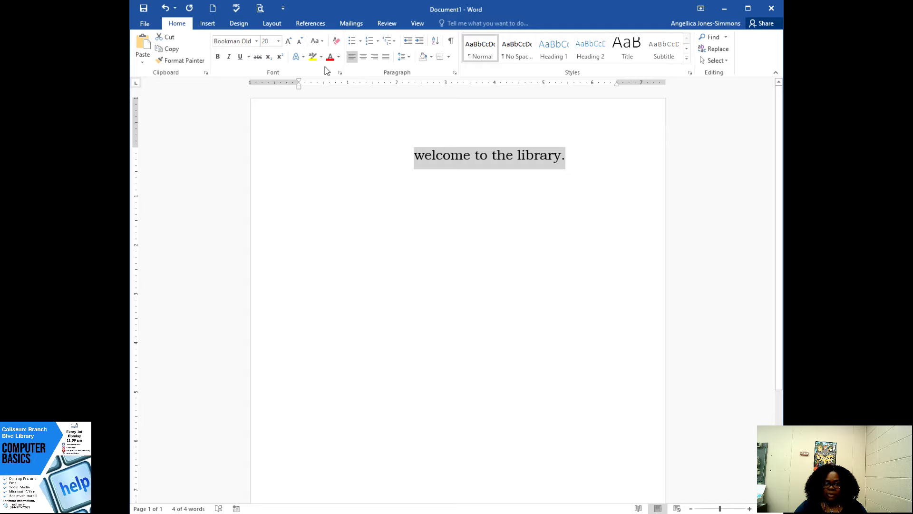
click(316, 40)
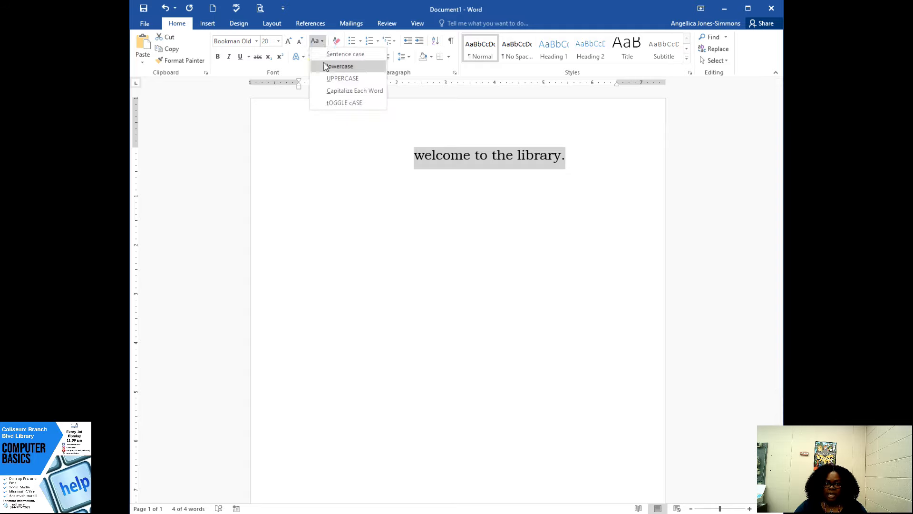
click(330, 80)
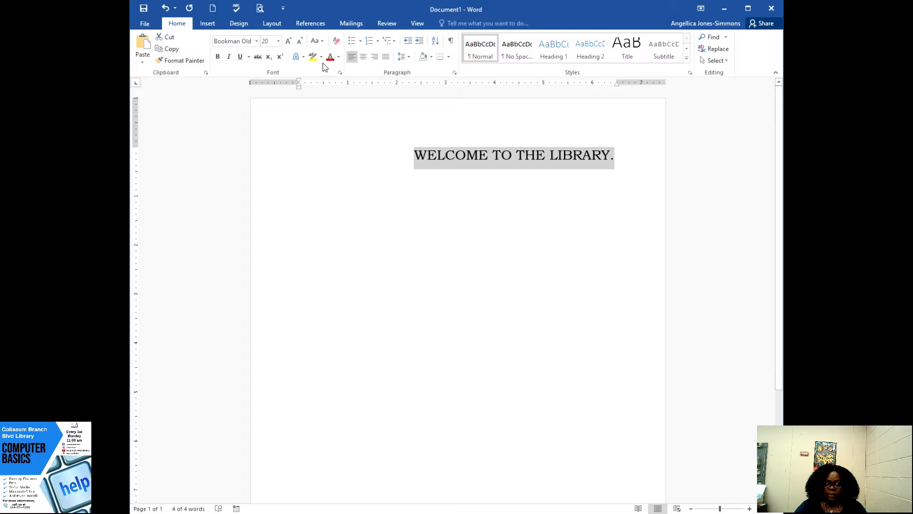
- Change the selected sentence's case to Capitalize Each Word, followed by tOGGLE cASE
click(317, 41)
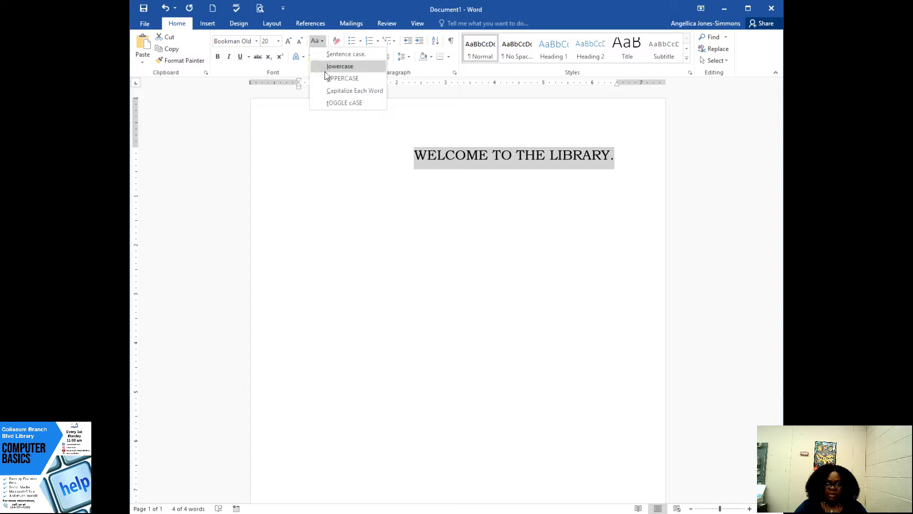
click(331, 90)
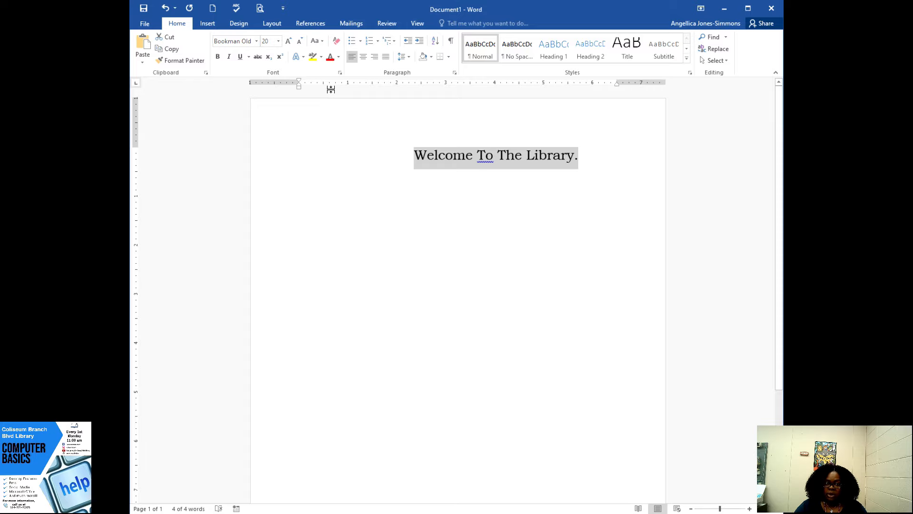
click(317, 41)
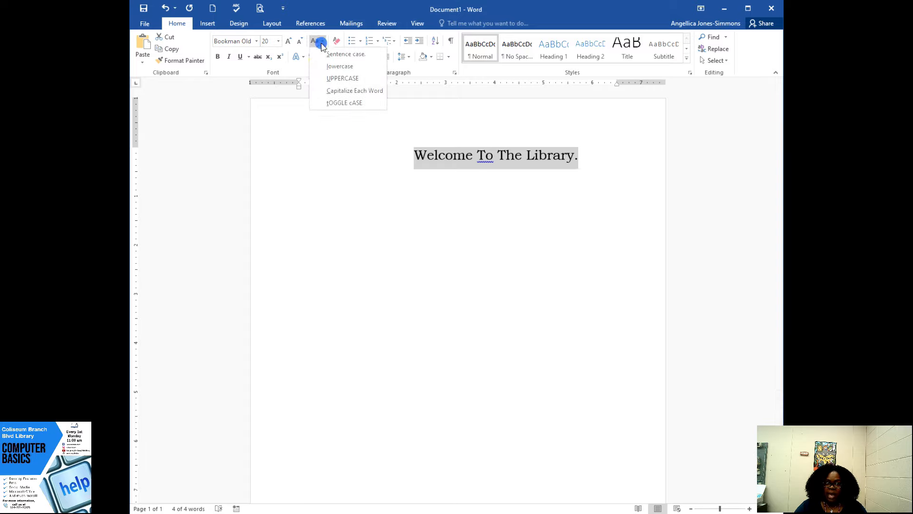
click(328, 103)
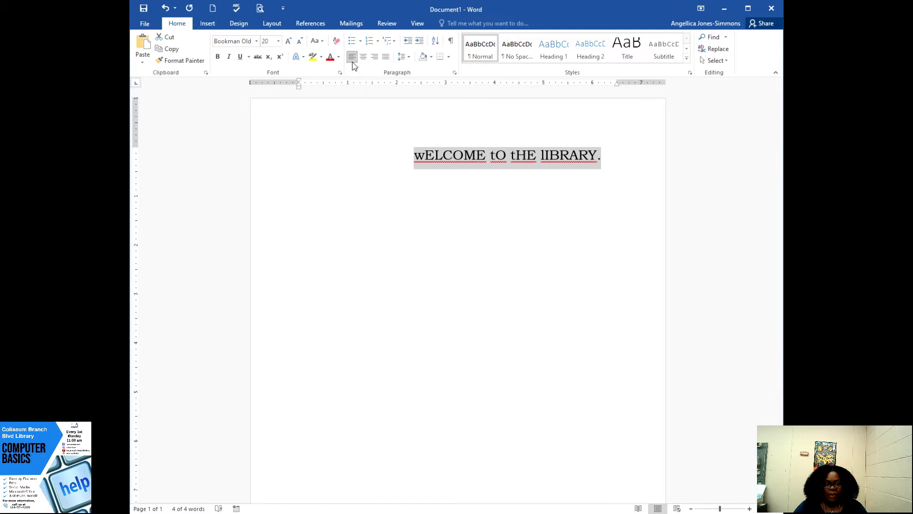
- Apply Sentence case to the selected sentence, make it bold and deselect it
click(321, 42)
click(328, 55)
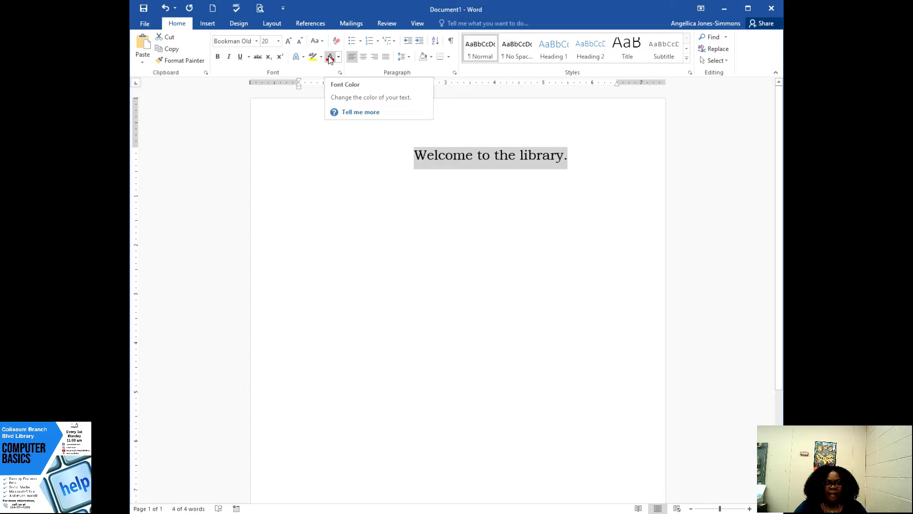
click(222, 61)
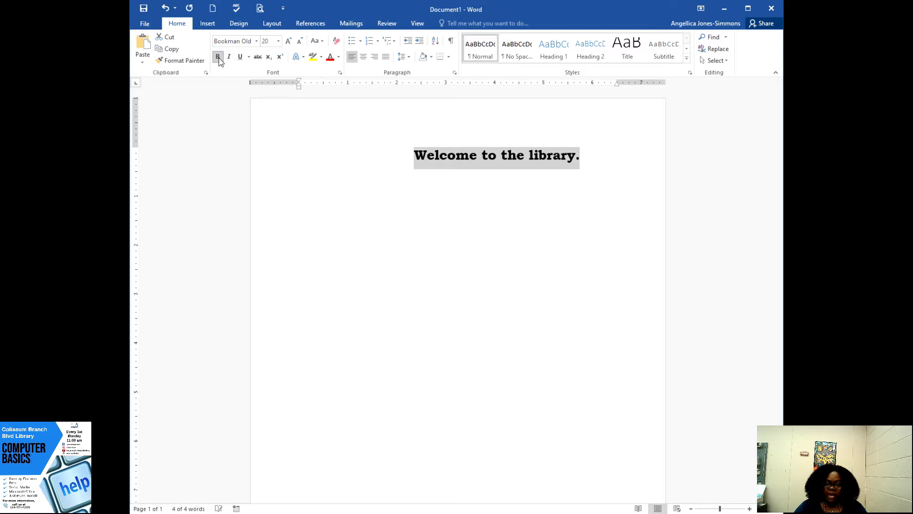
click(453, 222)
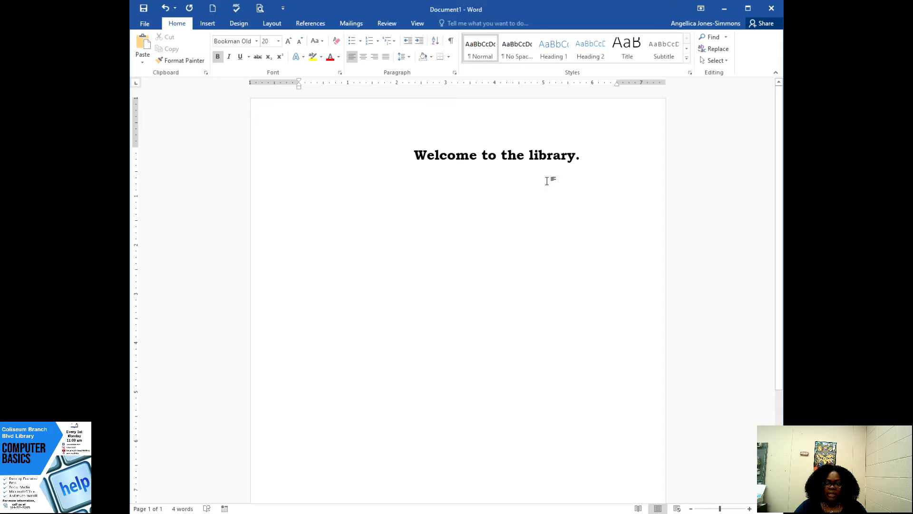
- Delete several of the blank spaces in front of the sentence to shift it closer to the page's left margin
click(417, 156)
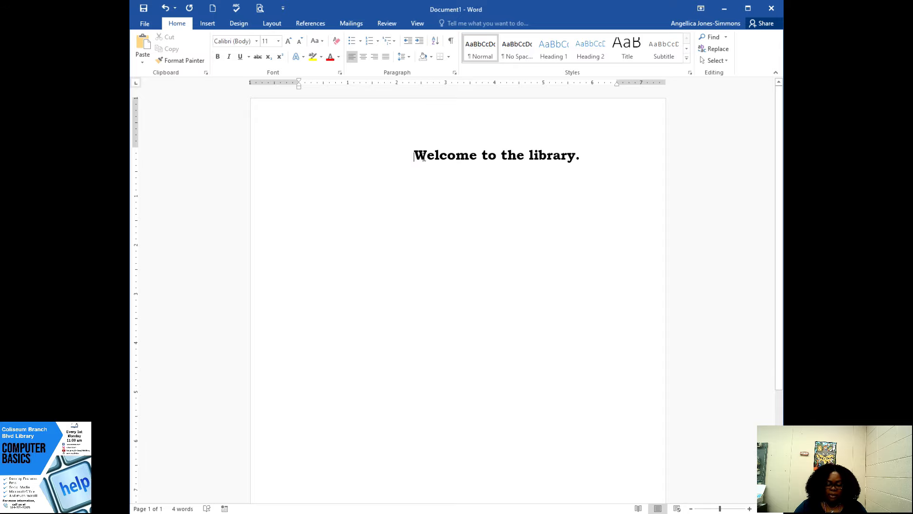
key(BackSpace)
key(BackSpace)
key(BackSpace)
key(BackSpace)
key(BackSpace)
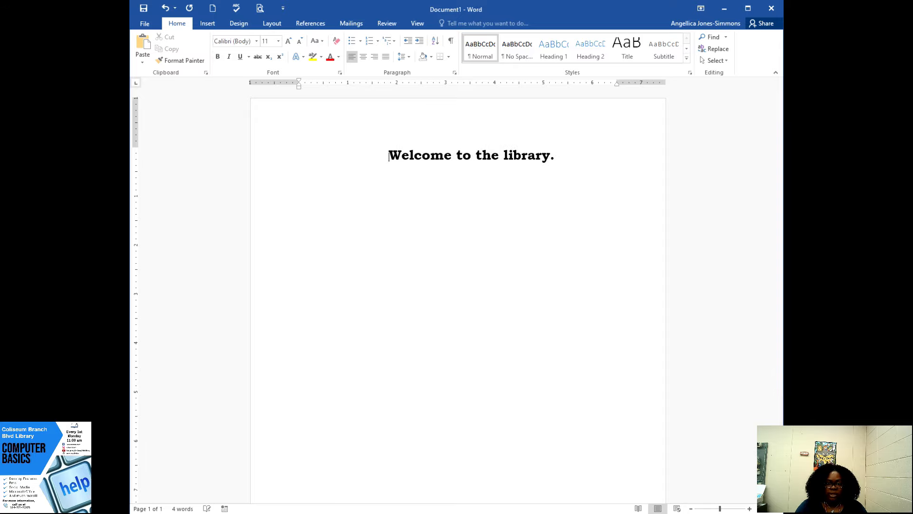
key(BackSpace)
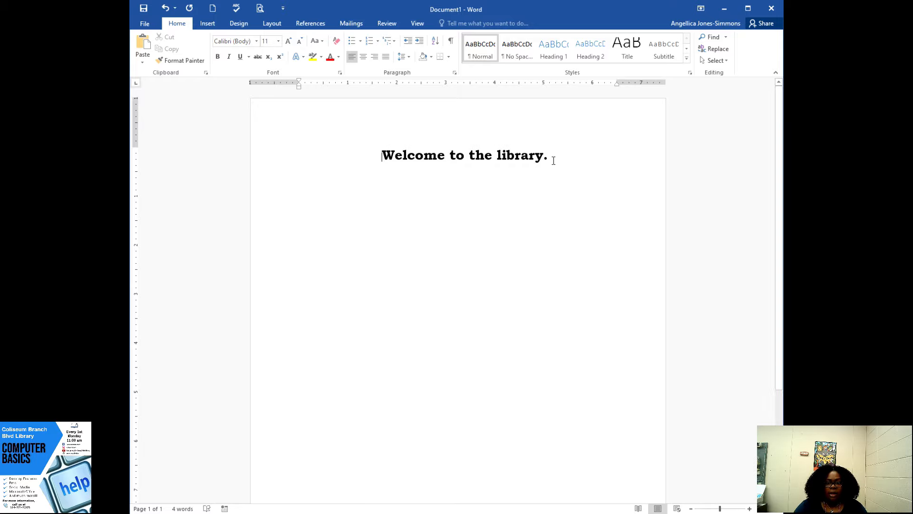
- Remove the bold style from the whole sentence "Welcome to the library." and make it italic
drag(548, 156, 382, 157)
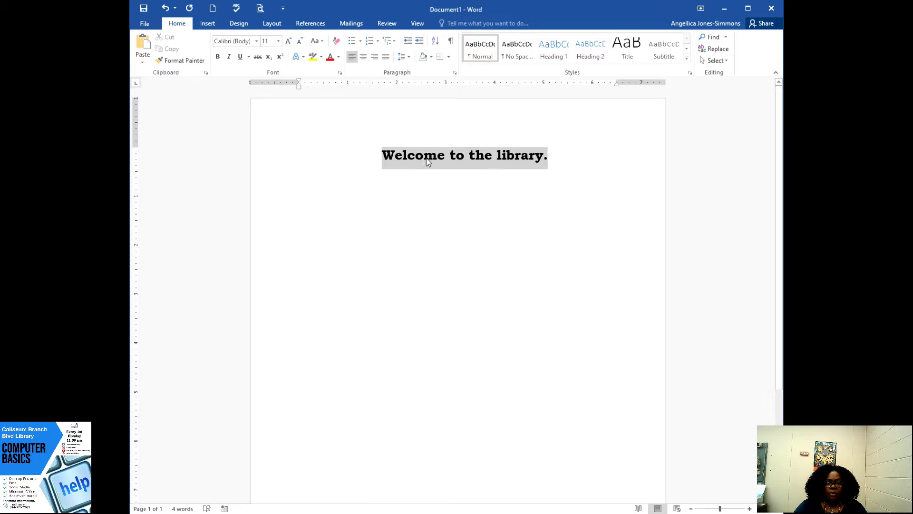
click(218, 57)
click(229, 57)
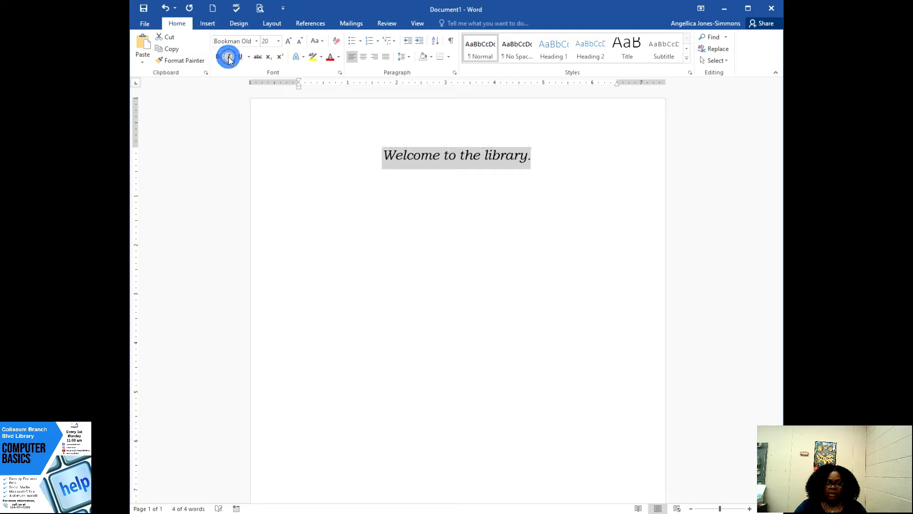
click(556, 167)
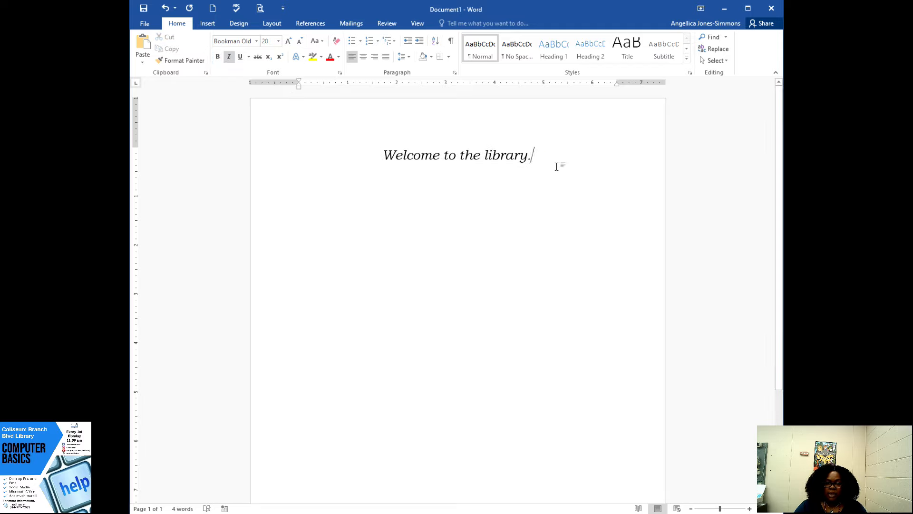
- Replace the sentence's italic style with a plain underline and deselect it
drag(548, 157, 383, 156)
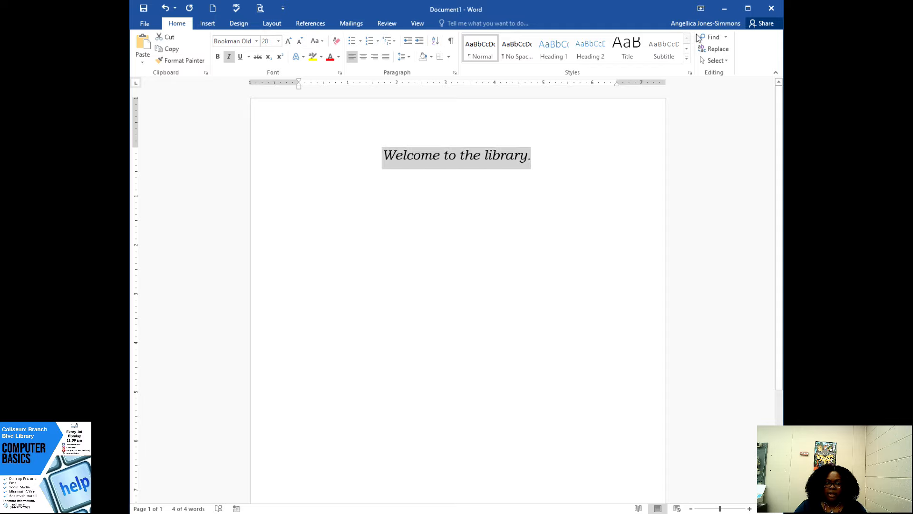
click(233, 60)
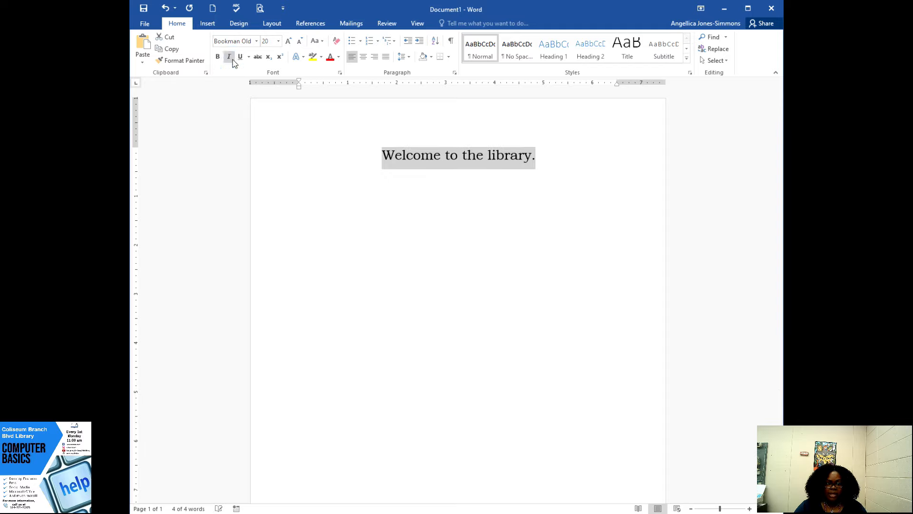
click(240, 57)
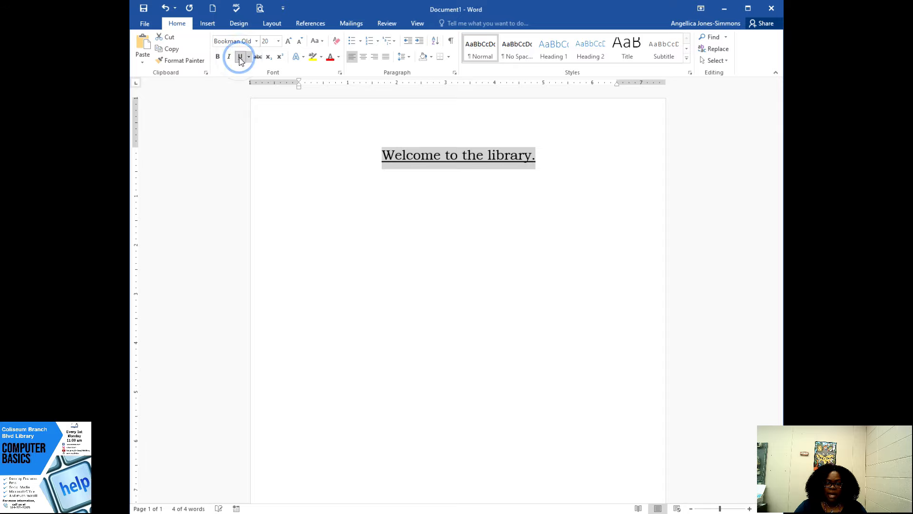
click(545, 190)
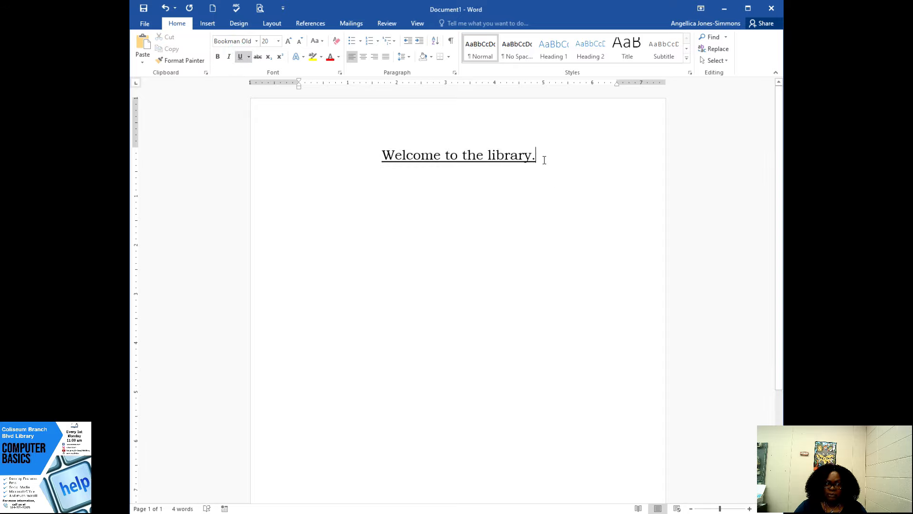
- Look through the underline styles for the sentence, and format it as bold and underlined
drag(537, 157, 391, 141)
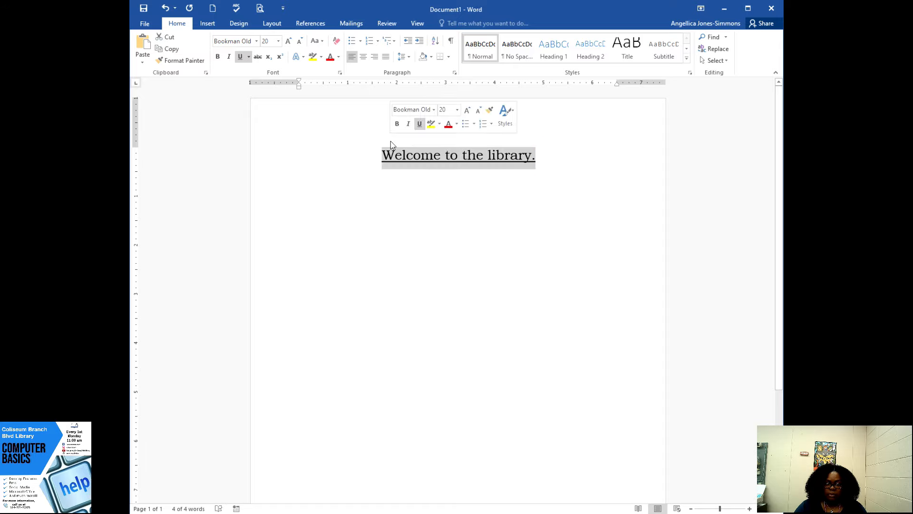
click(248, 58)
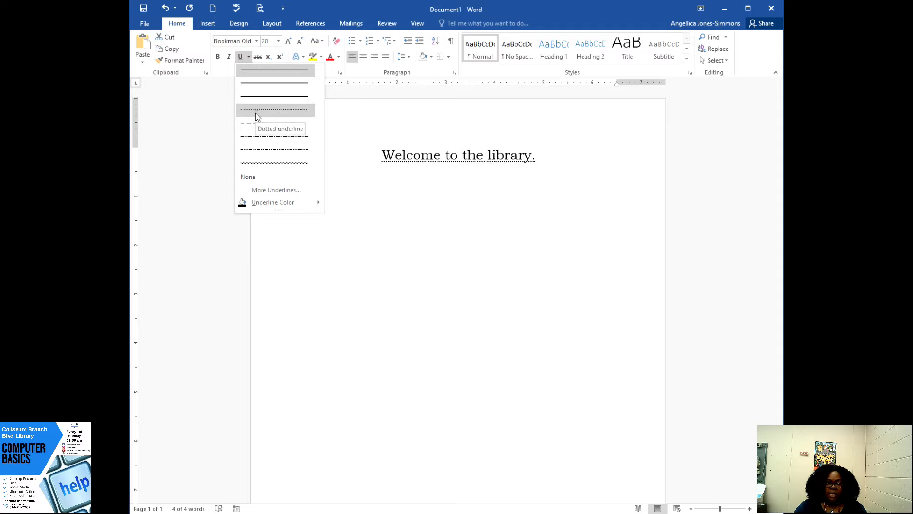
click(217, 56)
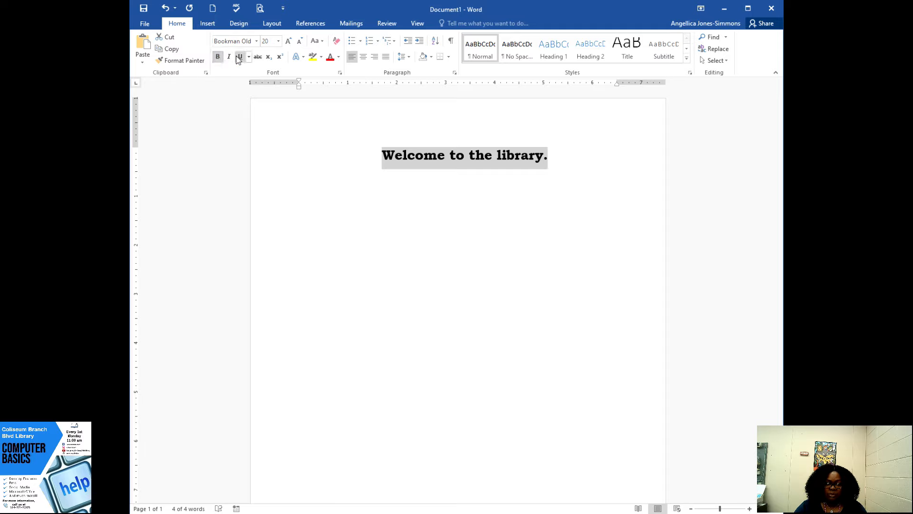
click(238, 56)
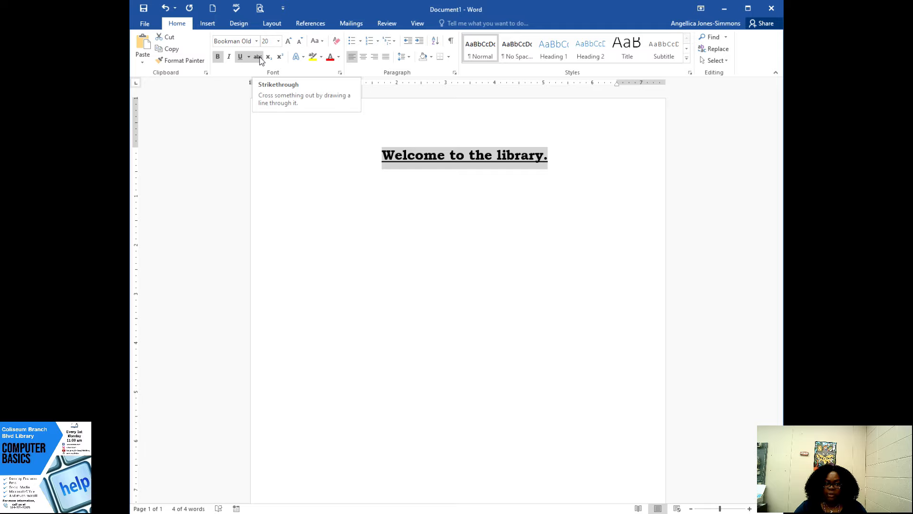
- Apply Strikethrough to the sentence, remove its underline and deselect it
click(259, 57)
click(419, 238)
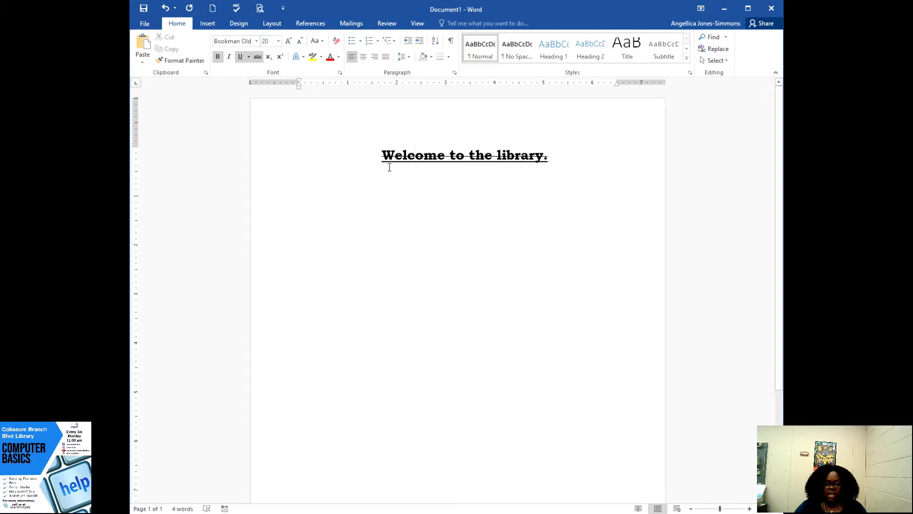
triple_click(555, 155)
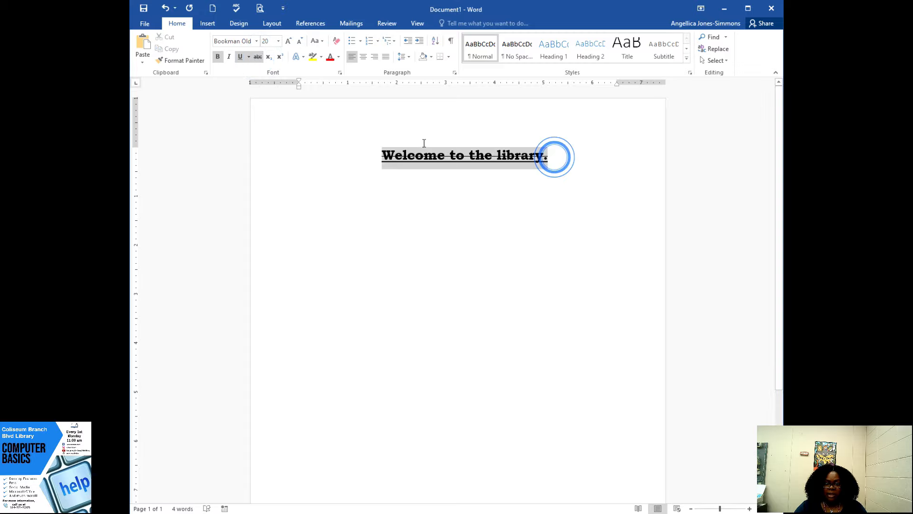
click(240, 56)
click(421, 195)
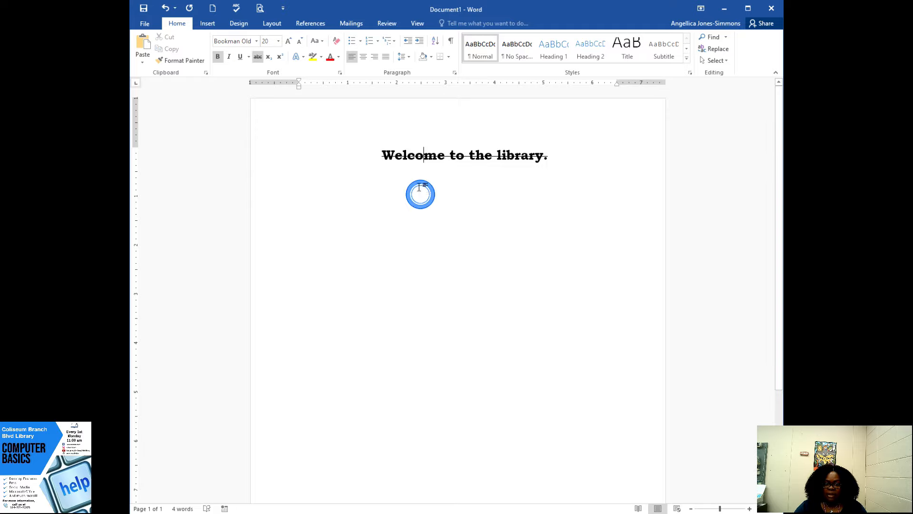
- Turn off strikethrough and bold at the end of the sentence and add the word "hello" there
click(555, 155)
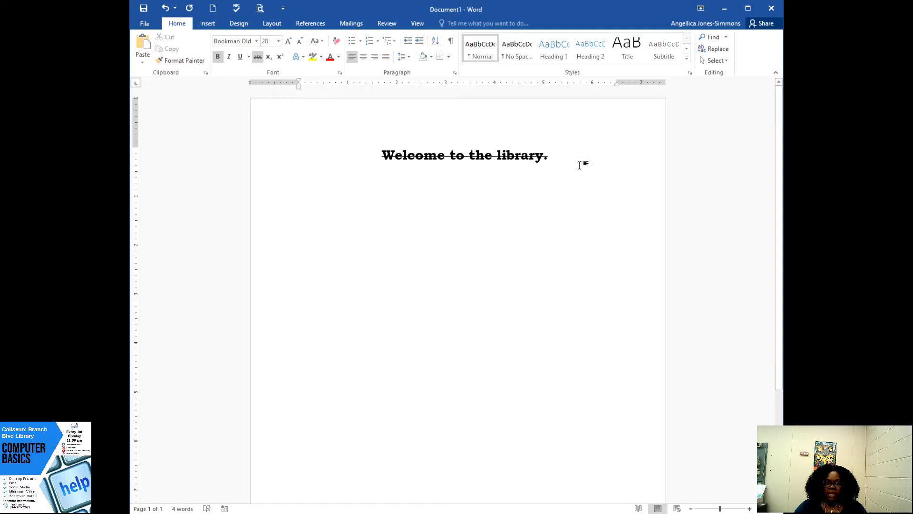
click(553, 155)
click(259, 59)
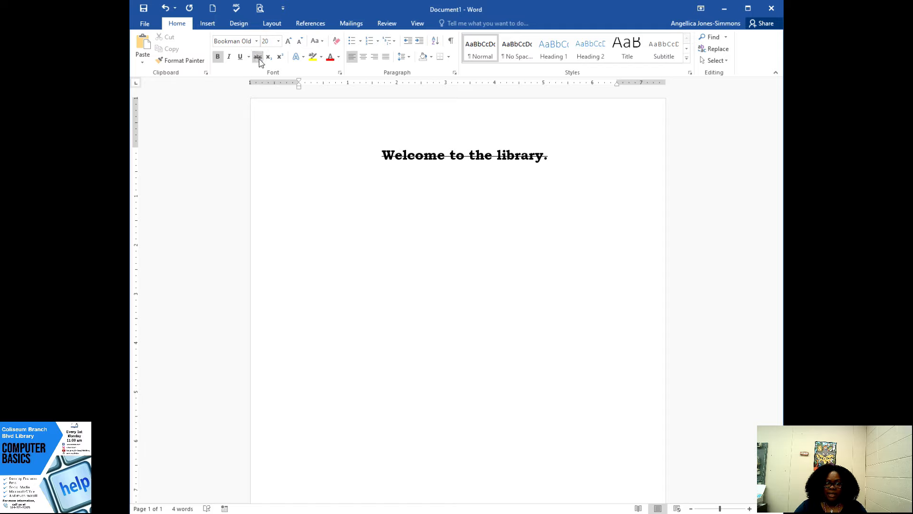
click(257, 57)
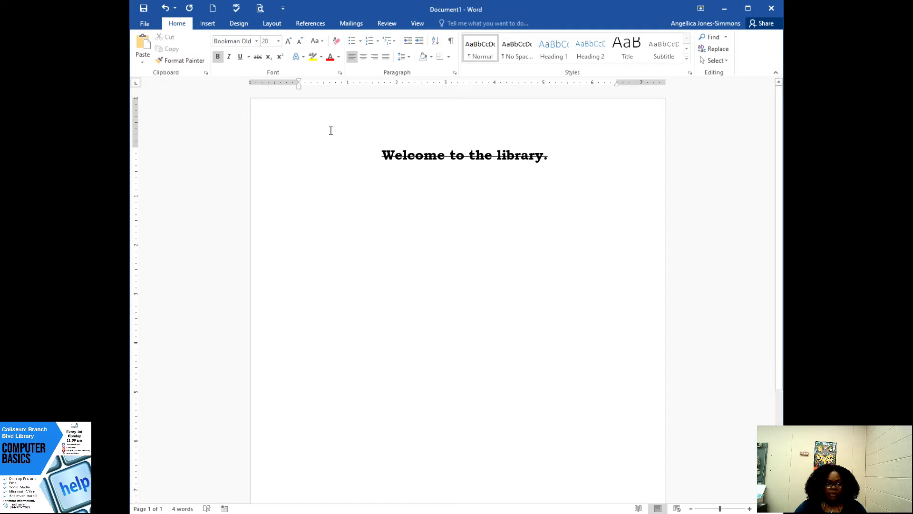
click(220, 58)
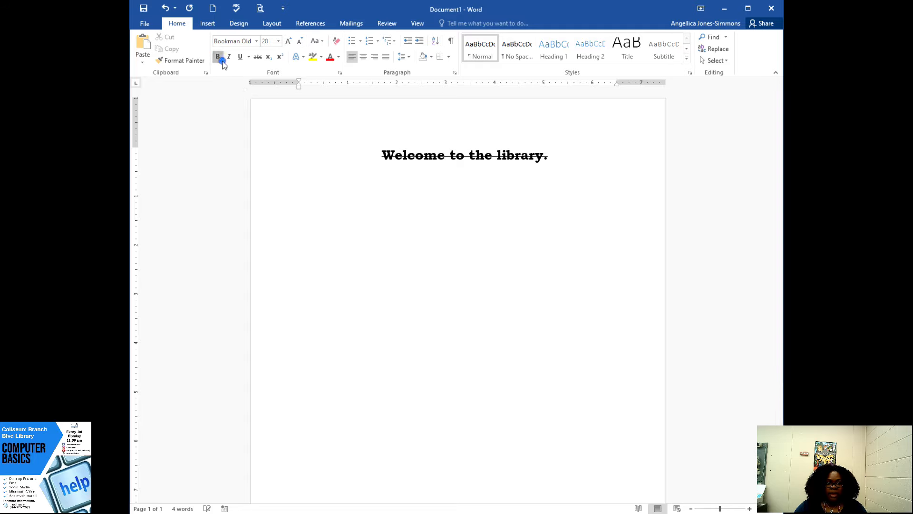
click(221, 61)
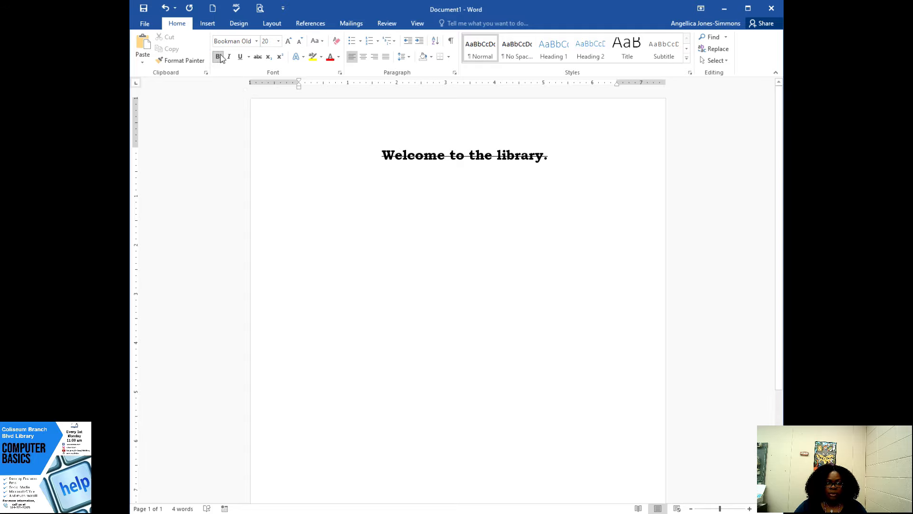
click(218, 57)
text(h)
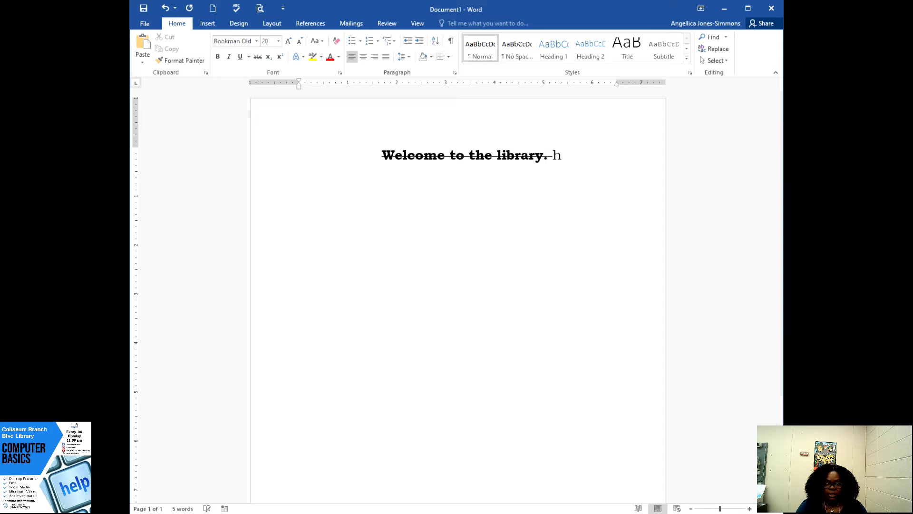
text(ello)
- Format the word "hello" as subscript and deselect it
drag(585, 155, 555, 160)
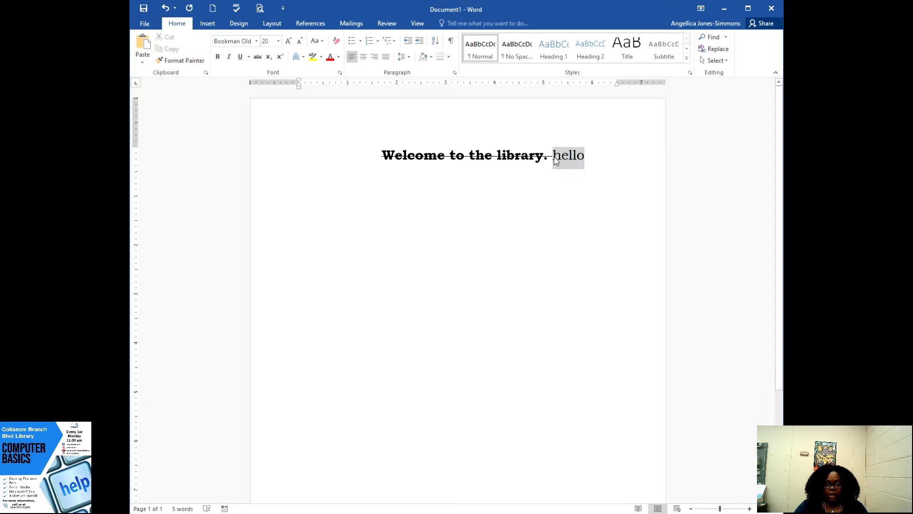
click(268, 56)
click(540, 196)
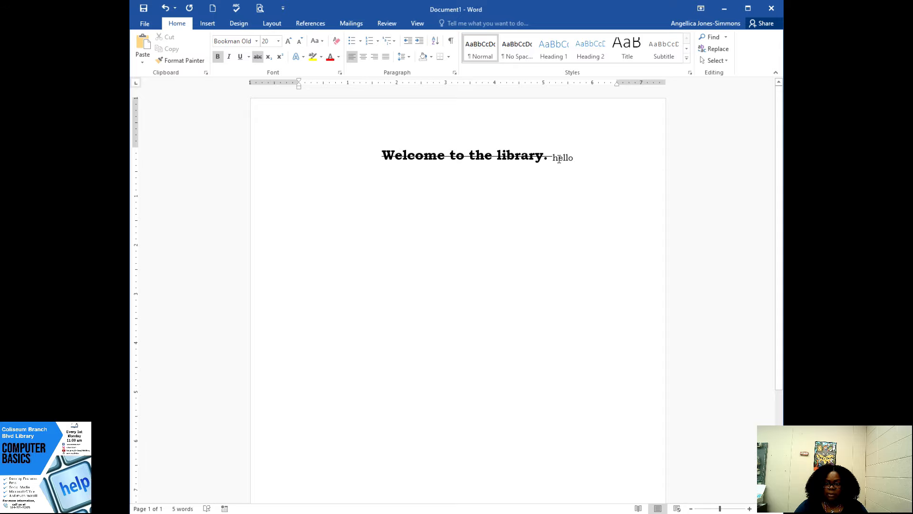
- Change the word "hello" to superscript, and delete that word from the line
double_click(573, 158)
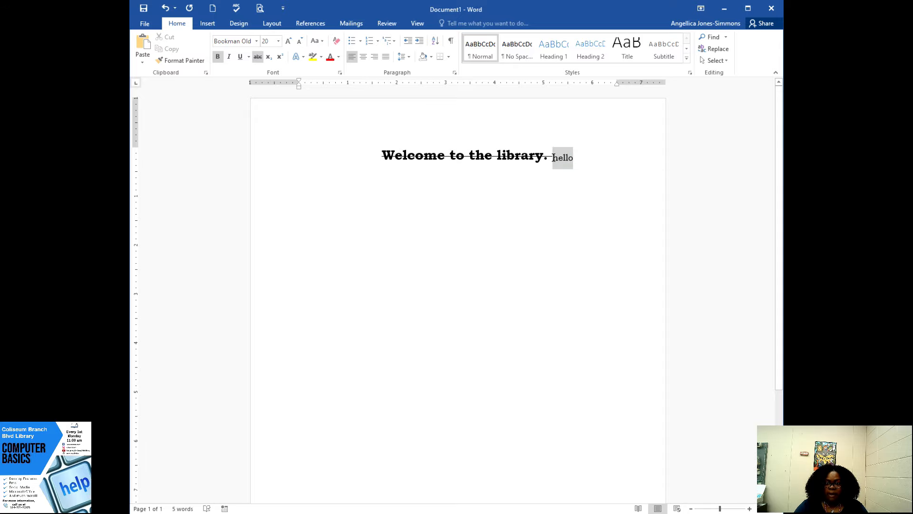
click(281, 58)
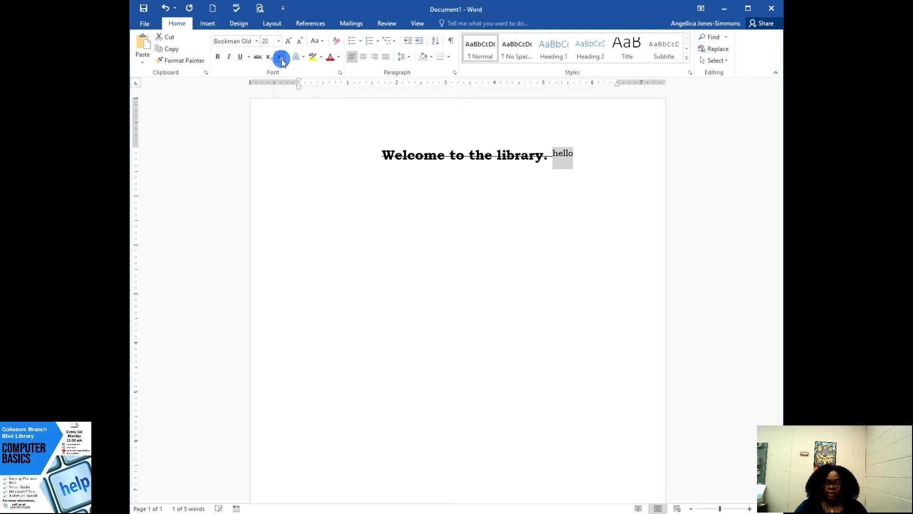
click(471, 206)
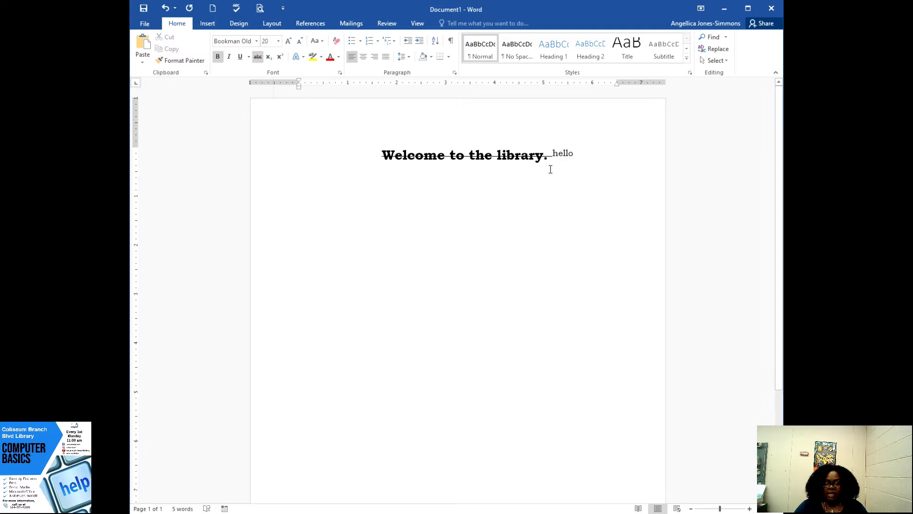
drag(573, 150, 554, 158)
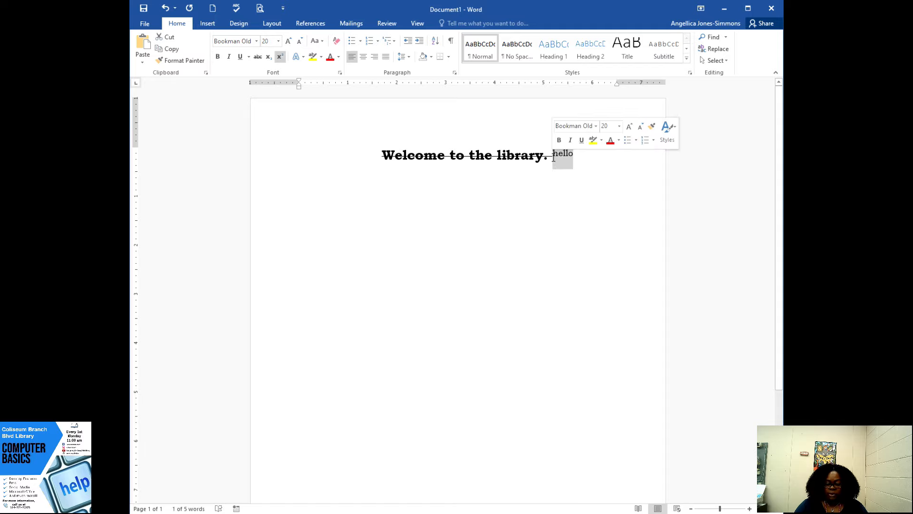
key(Delete)
- Remove the strikethrough from the sentence and preview the Text Effects and Typography presets on it without applying any
drag(552, 153, 389, 145)
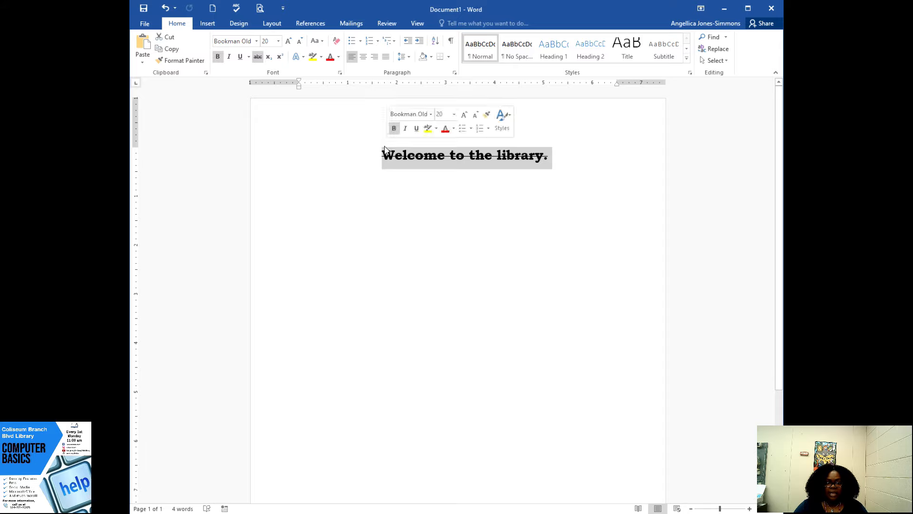
click(257, 57)
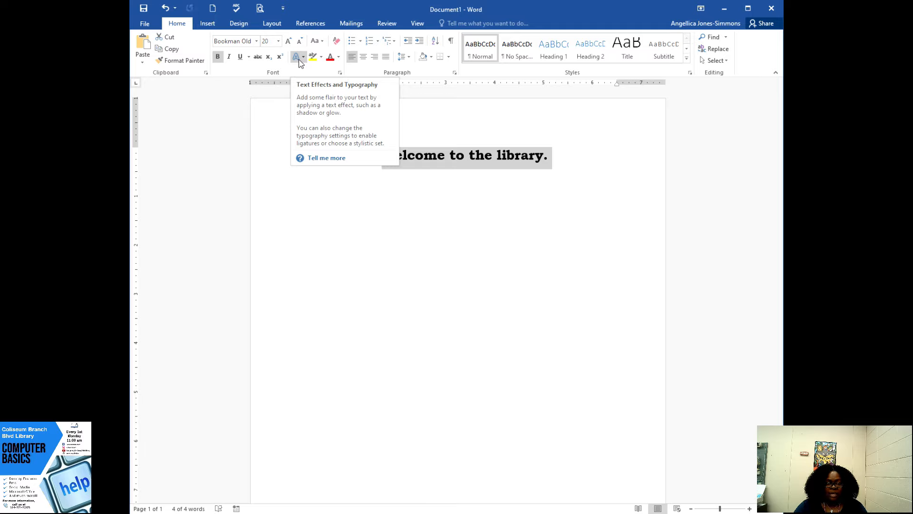
click(303, 58)
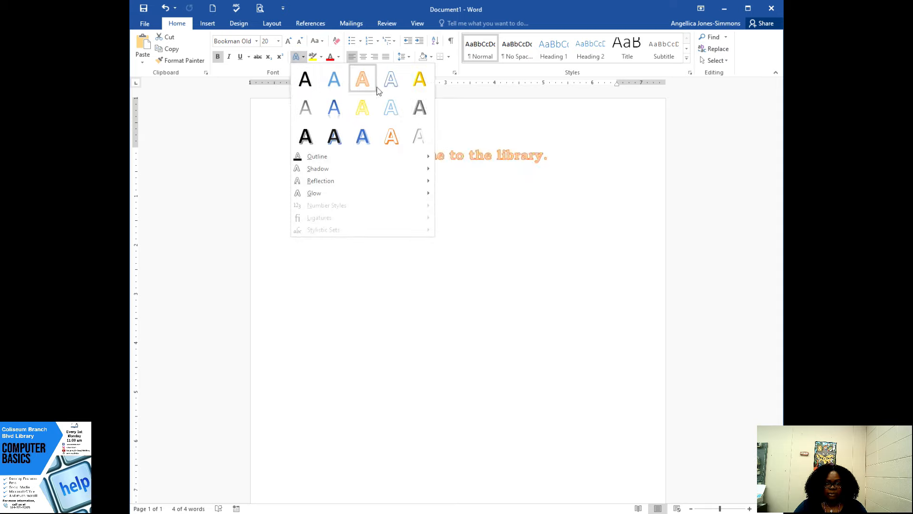
click(460, 199)
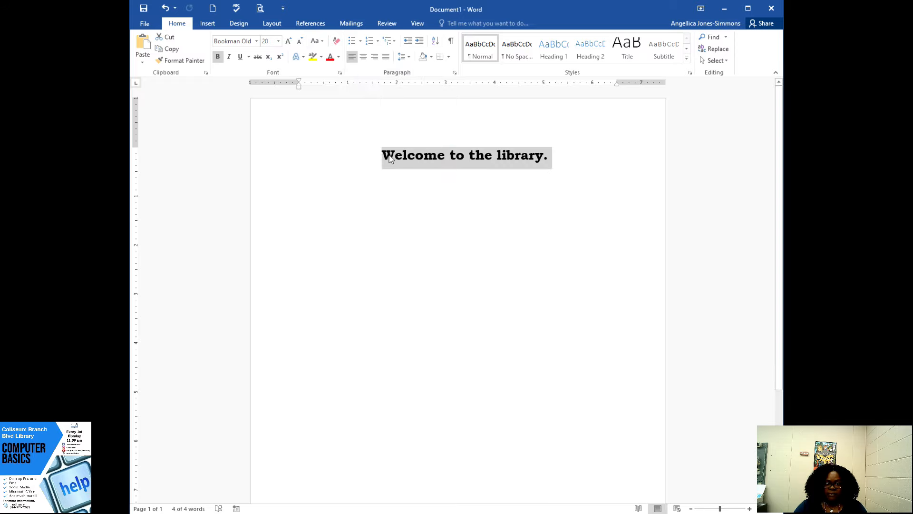
- Insert six line breaks directly before "Welcome" to move the sentence down the page
click(383, 155)
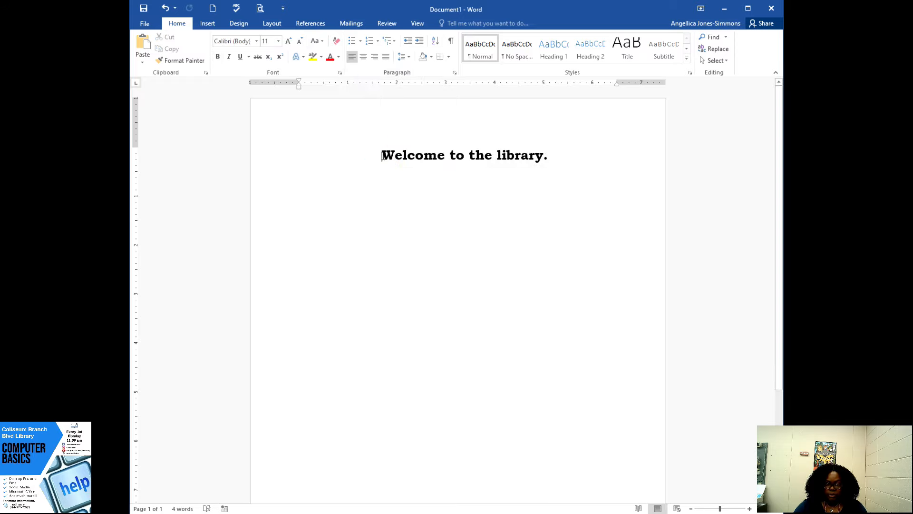
key(Return)
key(Return)
key(Return)
key(Return)
key(Return)
key(Return)
key(Return)
key(Return)
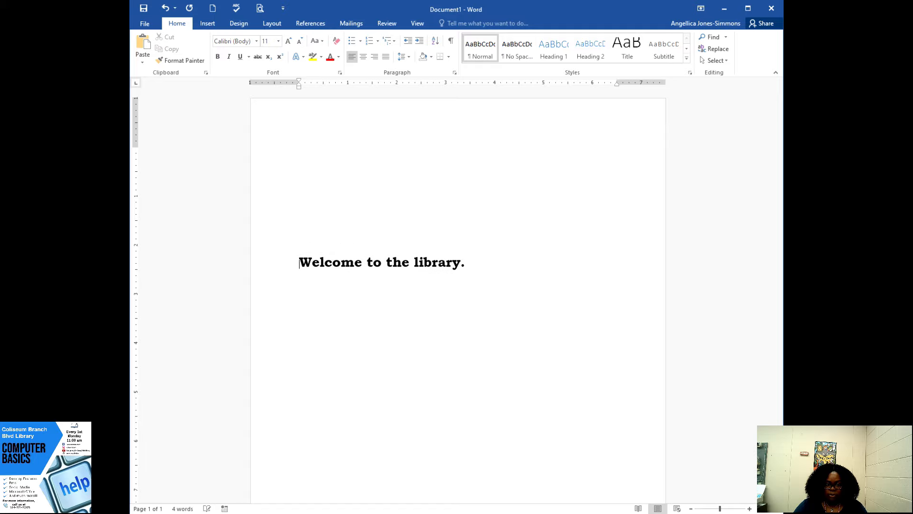
- Insert blank space before "Welcome" to shift the sentence toward the middle of the line
key(space)
key(space)
key(space)
key(space)
key(space)
key(space)
key(space)
key(space)
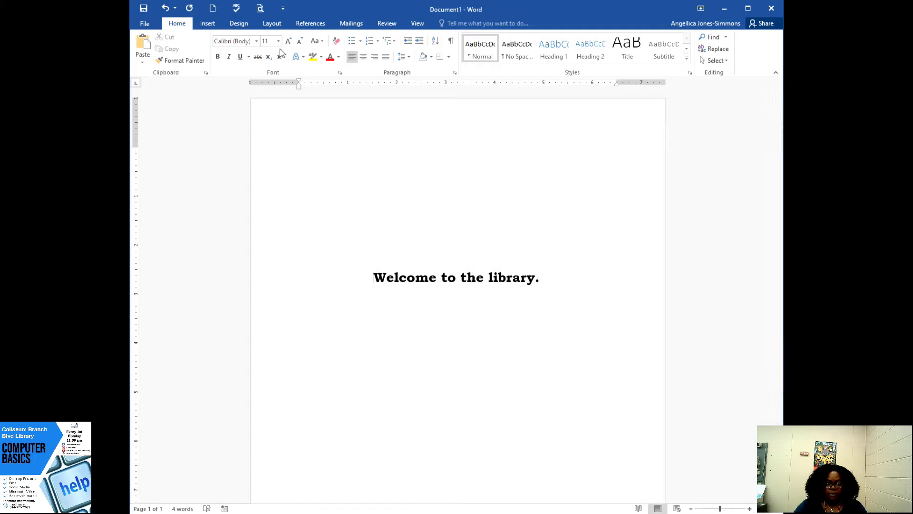
- Apply the first Text Effects preset, with black fill, to the sentence "Welcome to the library."
click(303, 58)
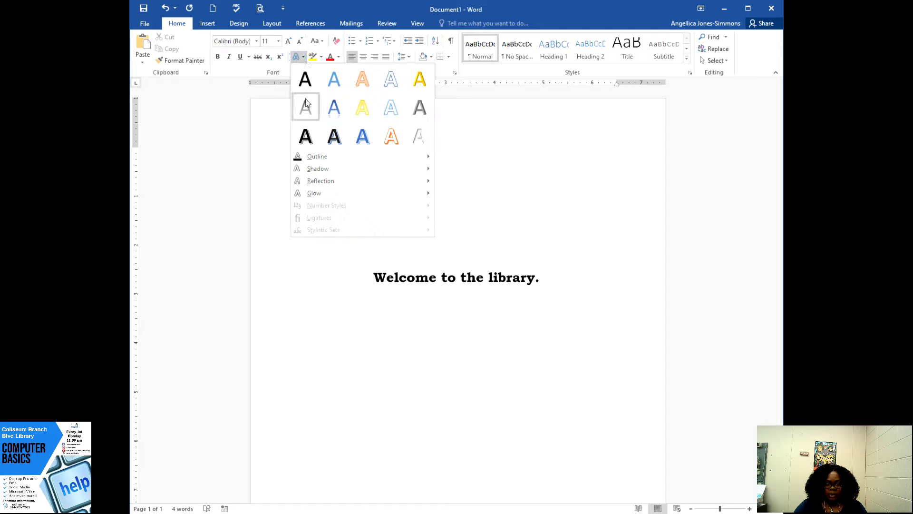
click(361, 277)
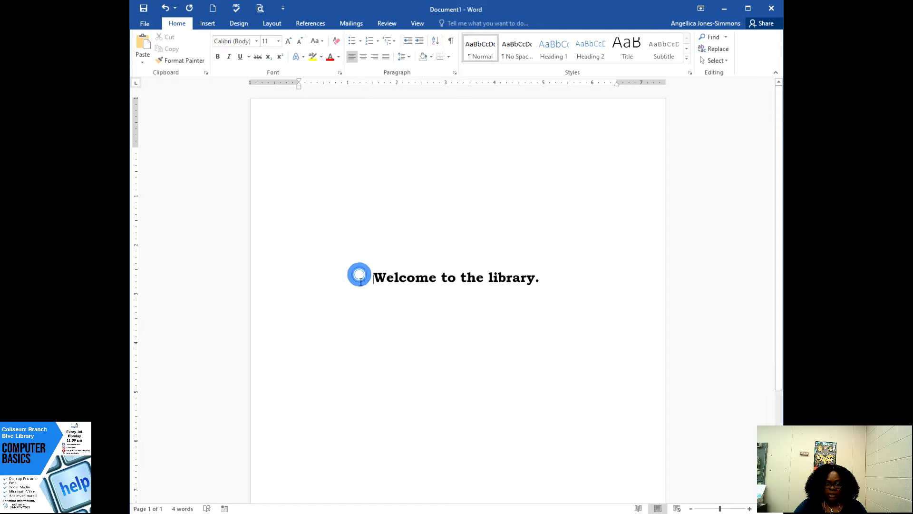
click(285, 278)
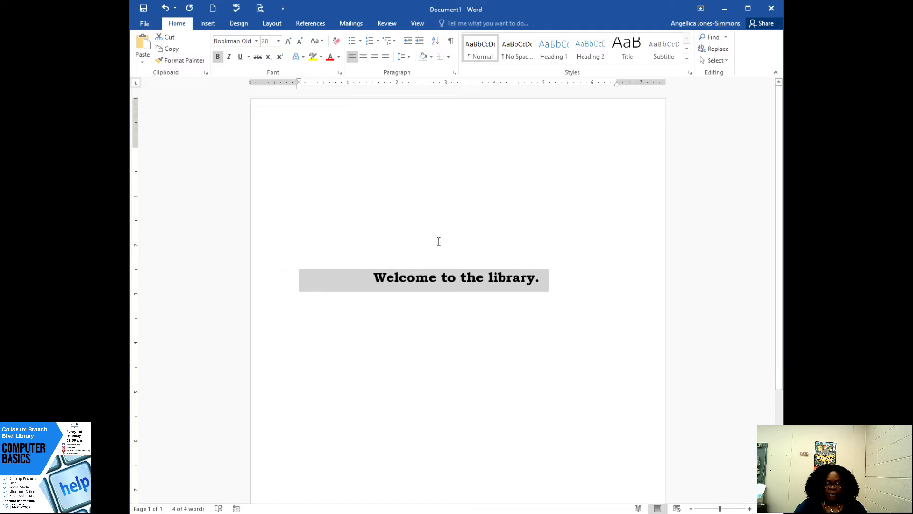
click(423, 259)
drag(376, 276, 541, 284)
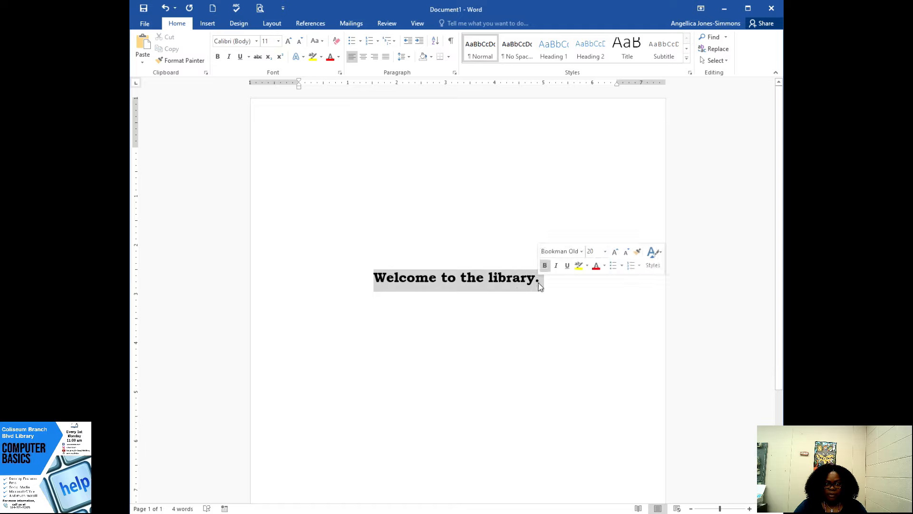
click(296, 57)
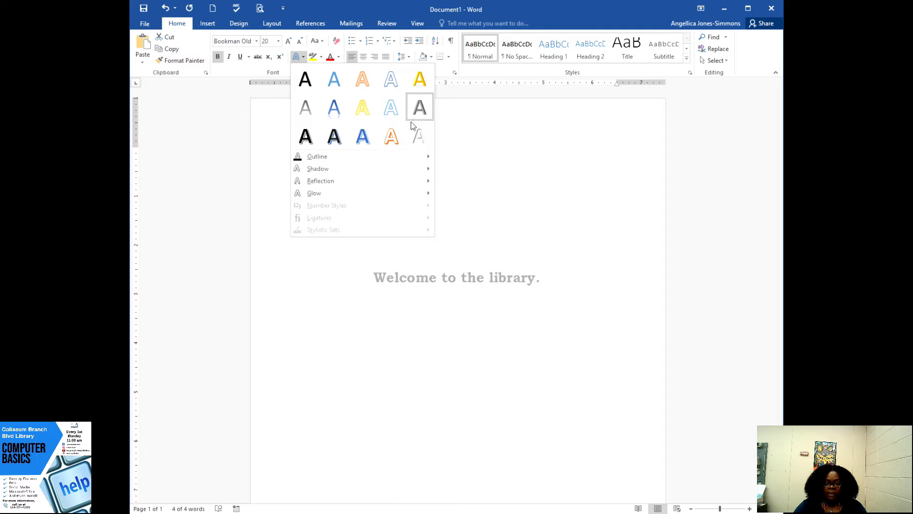
click(301, 76)
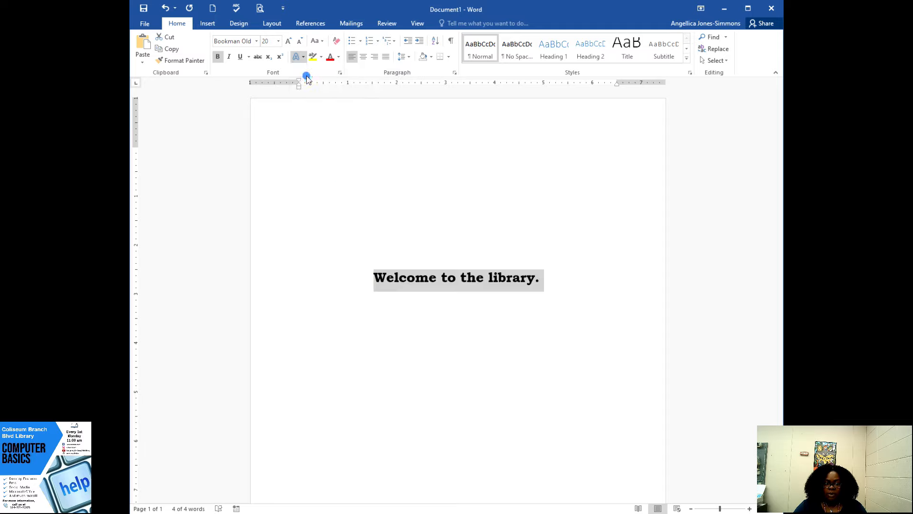
- Give the sentence a text outline in Blue, Accent 1, Darker 50% and deselect it
click(303, 57)
mouse_move(311, 159)
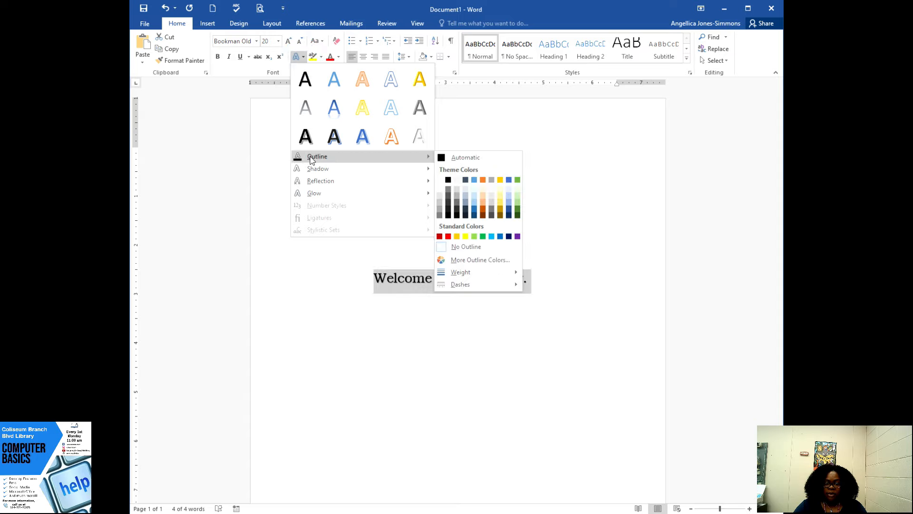
click(475, 215)
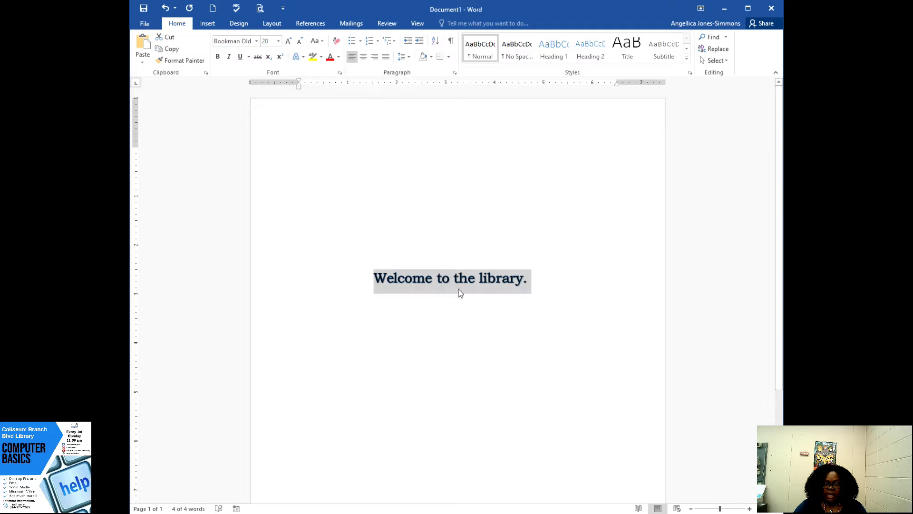
click(455, 310)
- Add an outer text shadow to the sentence, using the first variation in the third row
triple_click(527, 278)
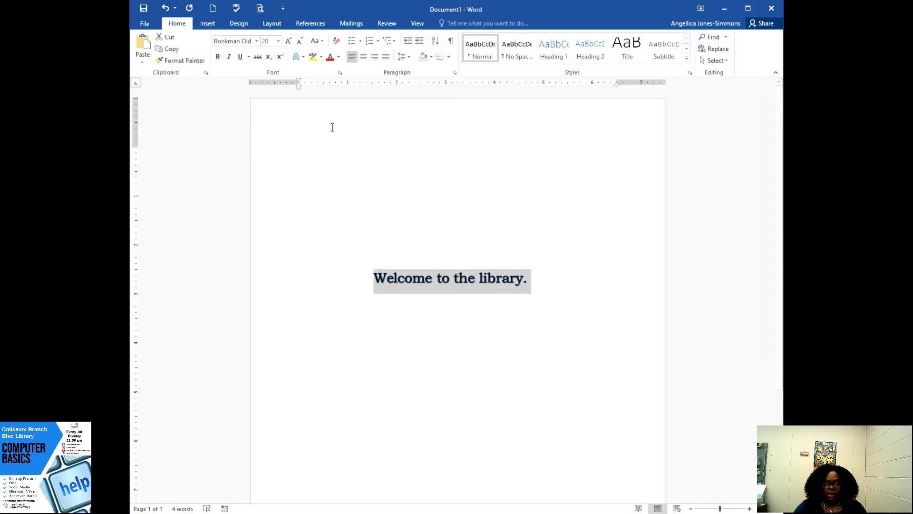
click(300, 57)
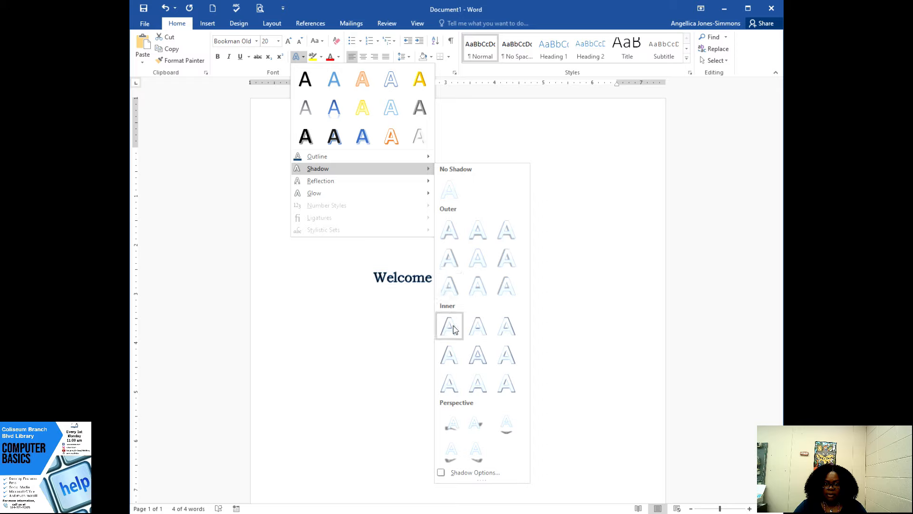
click(451, 284)
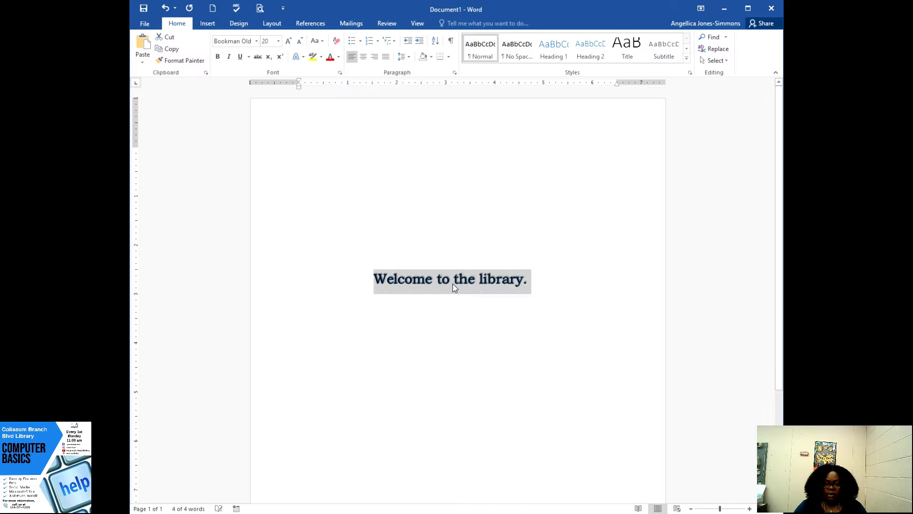
- Add a reflection to the sentence, using the third variation in the second row, and deselect it
click(301, 57)
mouse_move(315, 177)
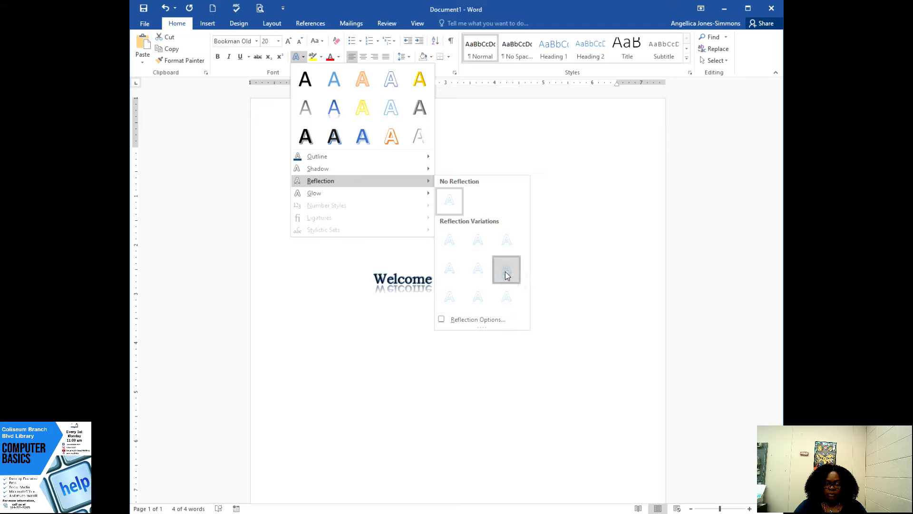
click(506, 271)
click(424, 324)
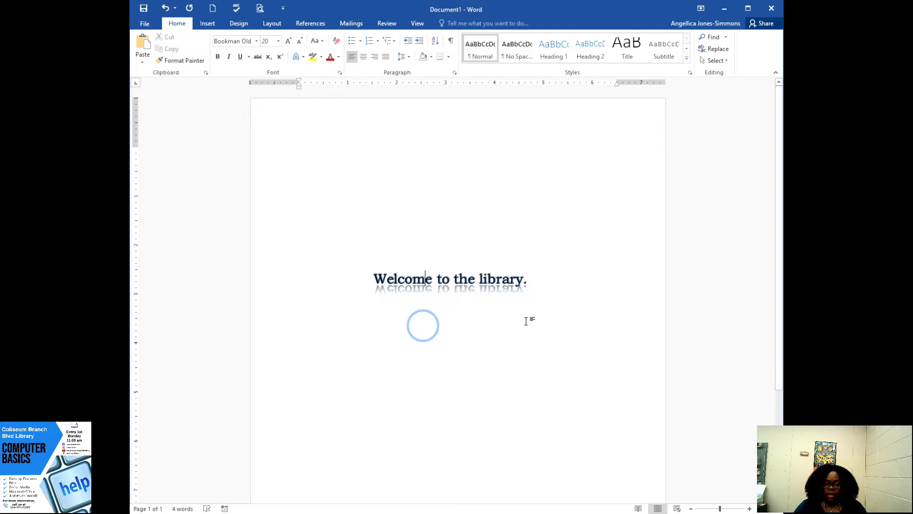
- Add an orange glow to the sentence, using the largest of the glow variations
drag(543, 292, 374, 275)
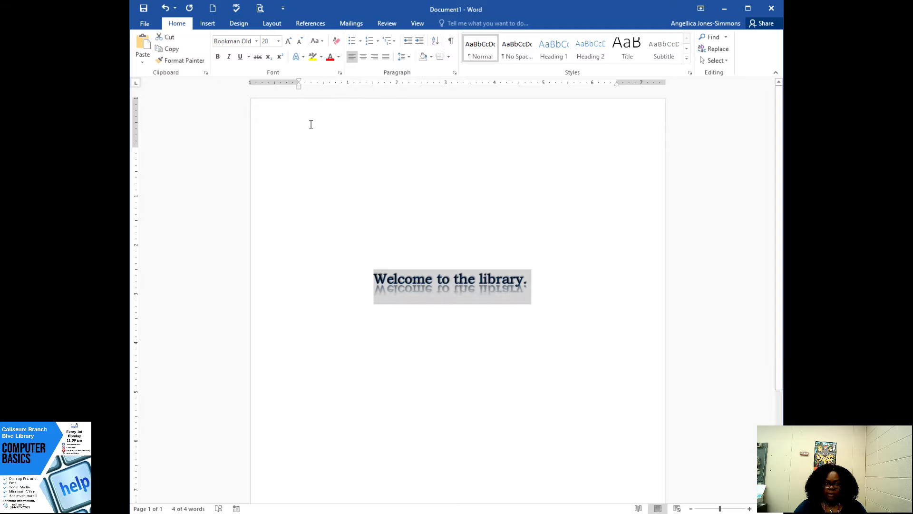
click(303, 58)
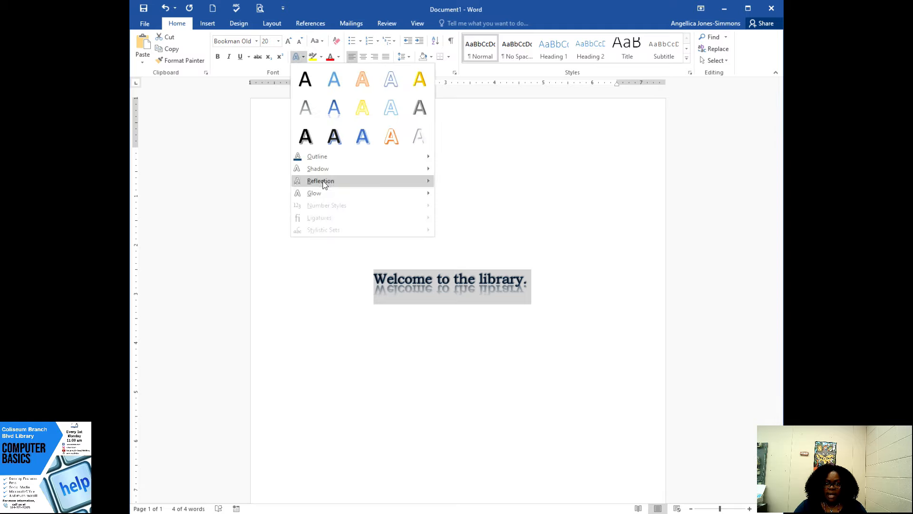
mouse_move(333, 195)
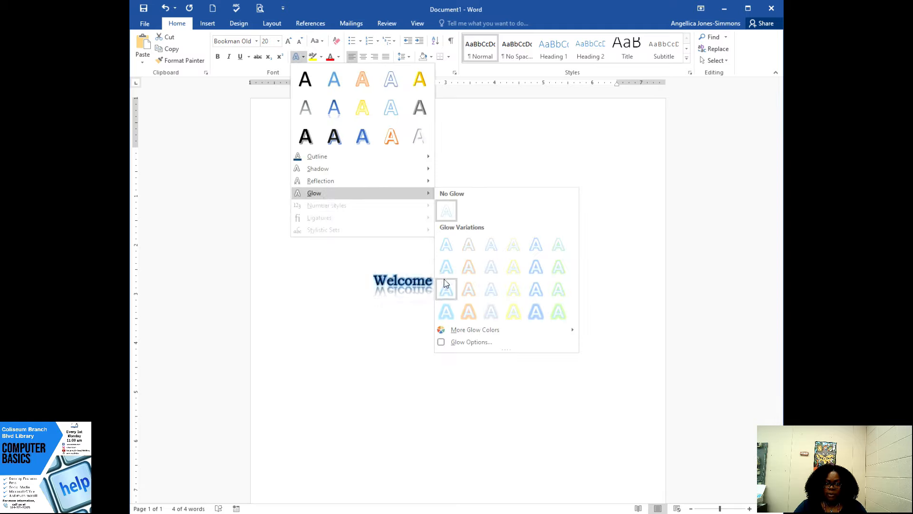
click(467, 313)
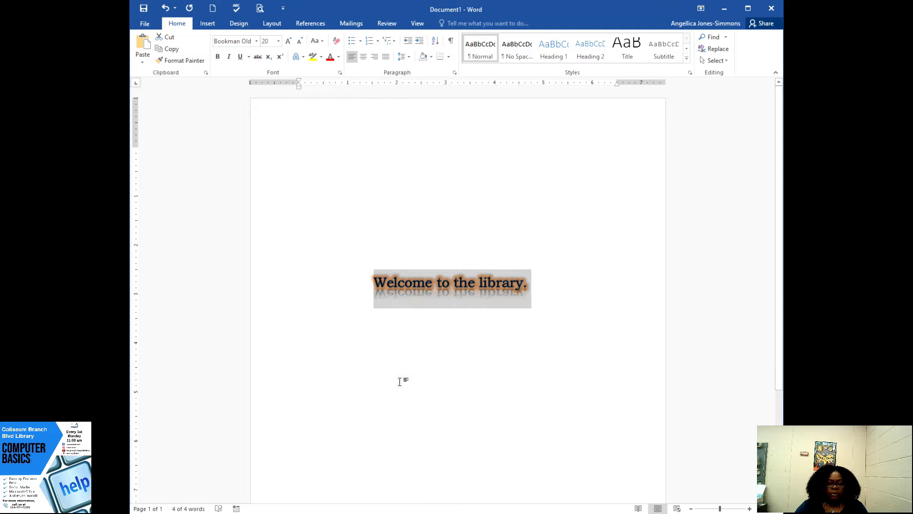
- Write a second sentence, "Welcome to the library.", on a new line below the first one
click(560, 292)
key(Return)
text(W)
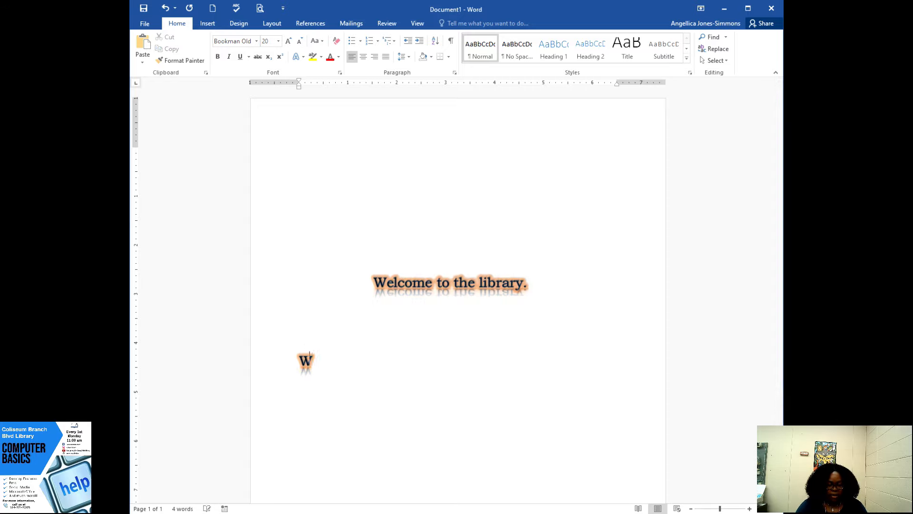
text(elcome to the )
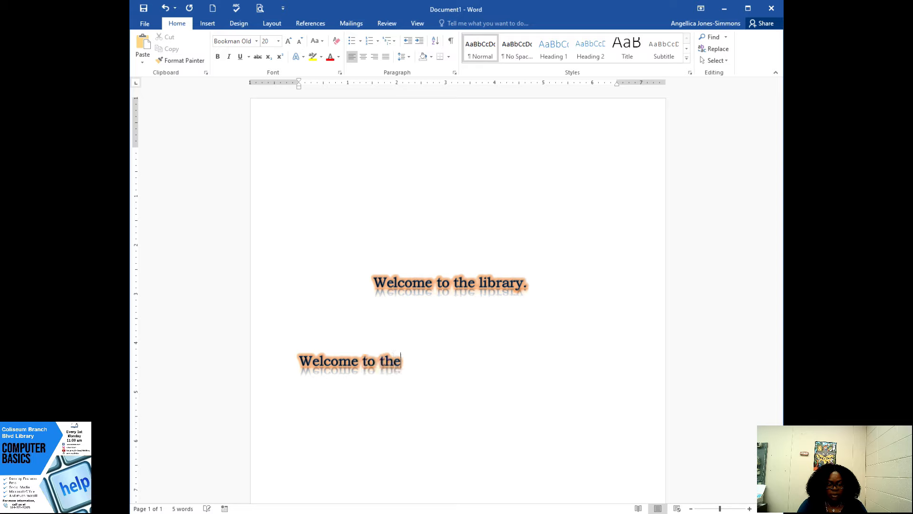
text(L)
key(BackSpace)
text(library.)
- Shift the second sentence across its line so that it starts directly beneath the first one
click(297, 357)
key(ctrl+e)
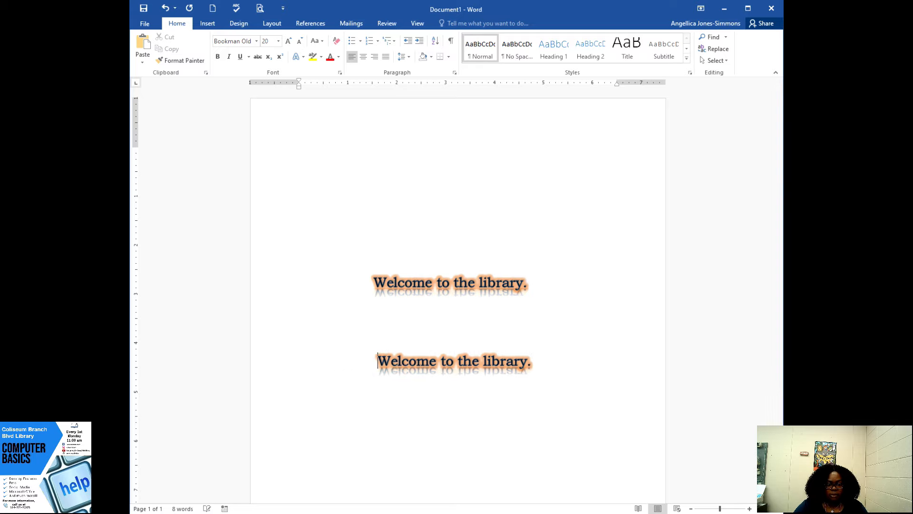
key(BackSpace)
key(BackSpace)
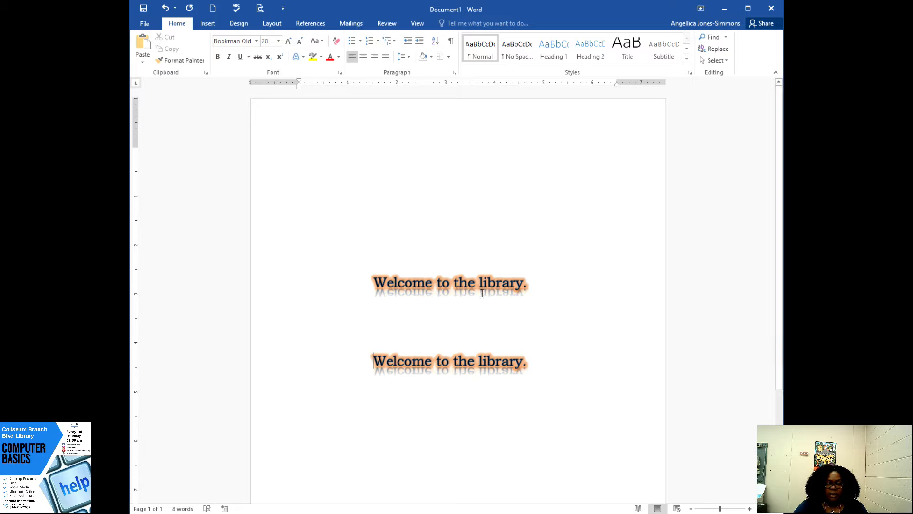
- Clear all formatting from the second sentence and indent it back toward the middle of the page
drag(373, 362, 534, 366)
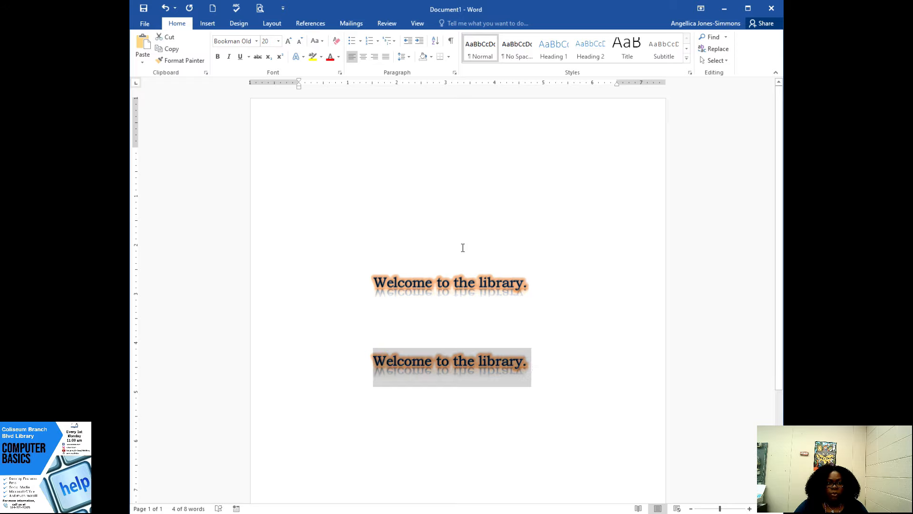
click(301, 57)
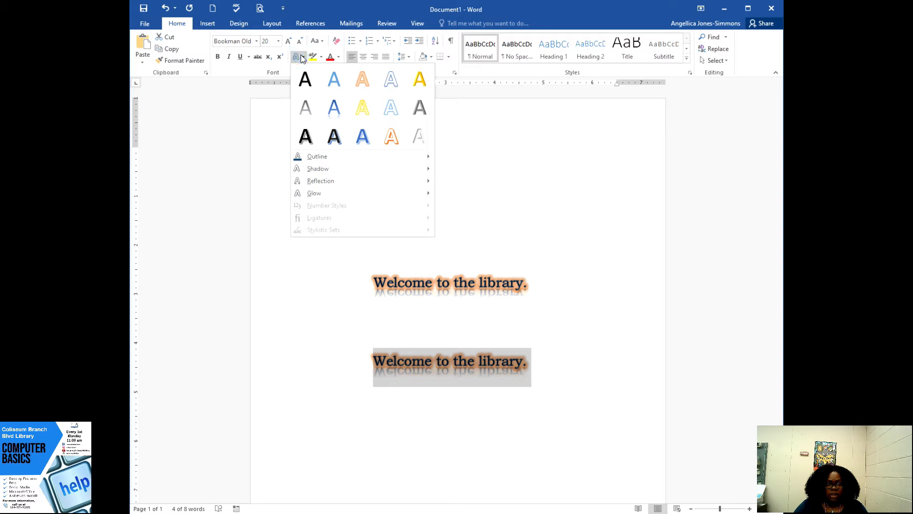
click(302, 58)
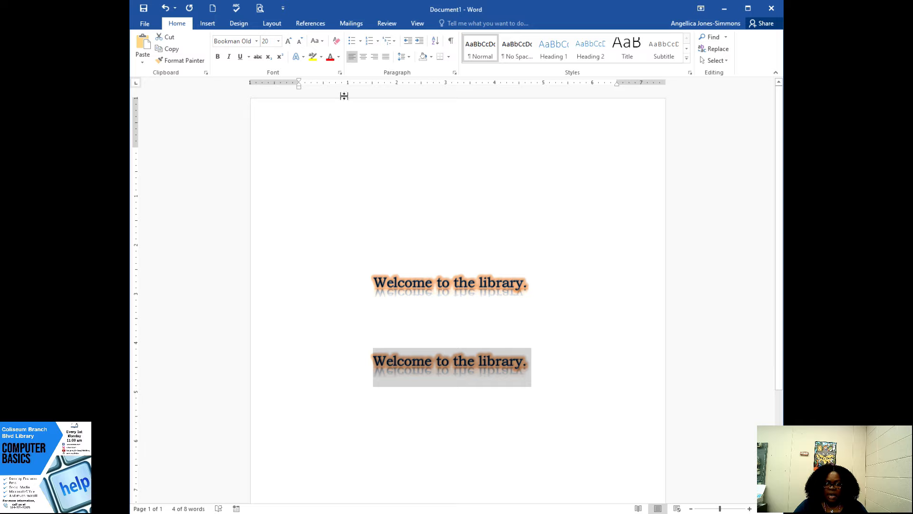
click(337, 41)
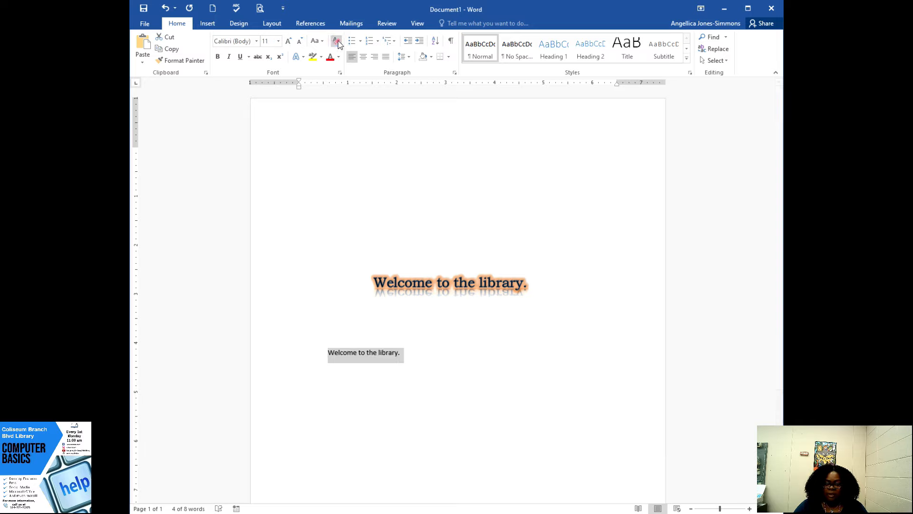
click(328, 353)
key(Tab)
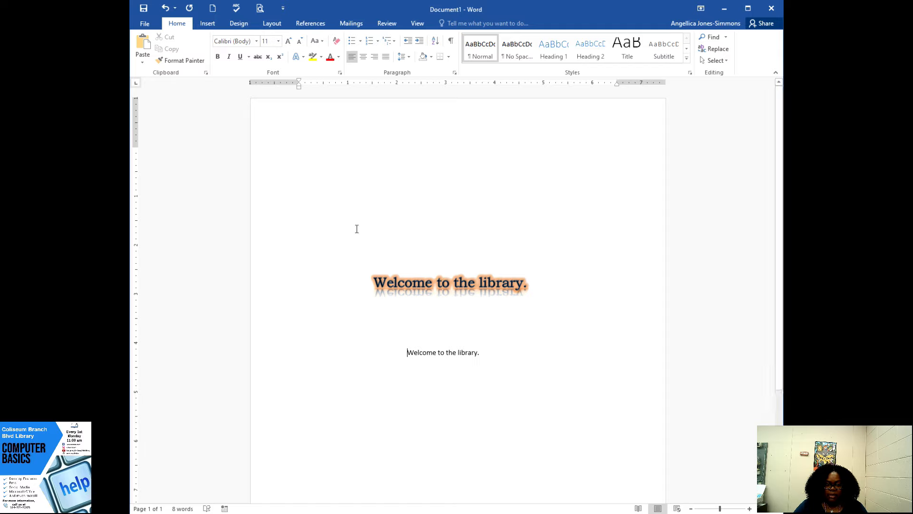
- Increase the font size of the second sentence to 20 and deselect it
triple_click(403, 351)
click(490, 351)
drag(483, 355, 422, 353)
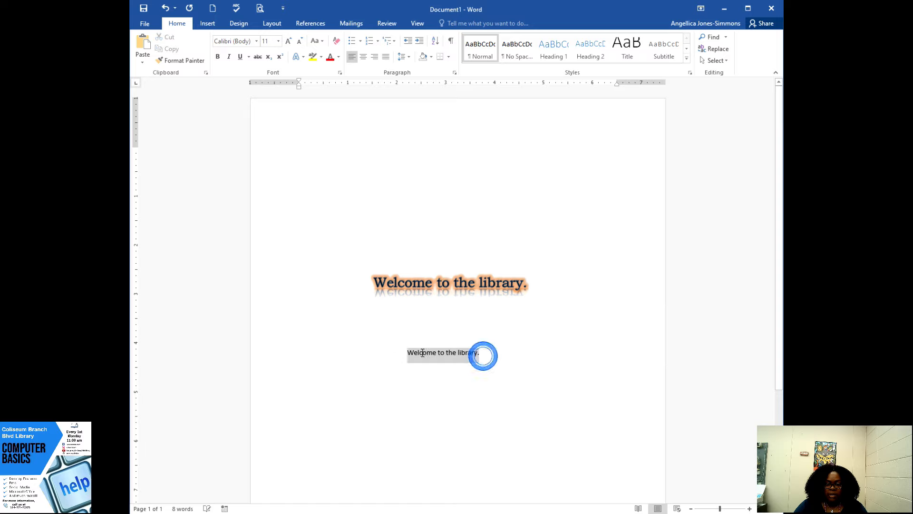
click(288, 41)
click(289, 42)
click(290, 43)
click(288, 42)
click(289, 42)
click(419, 356)
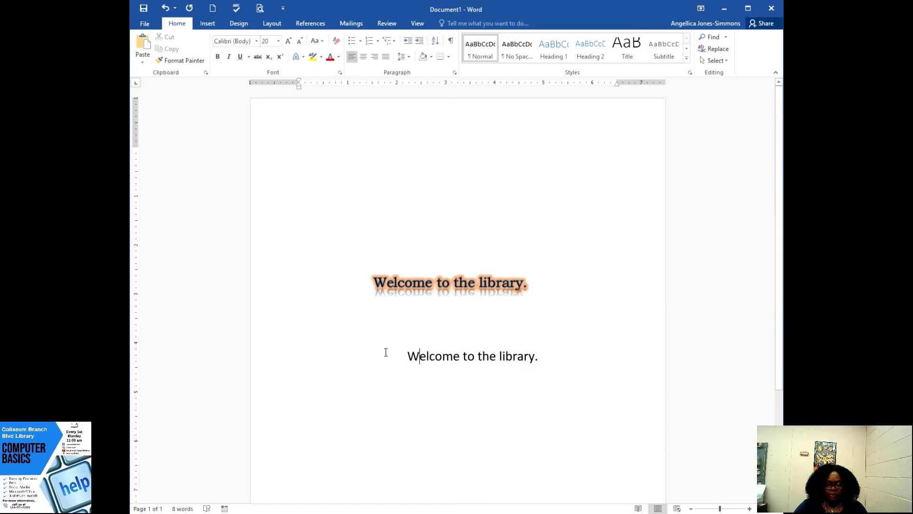
- Remove blank space before the second sentence so that it sits centered beneath the first one
click(409, 356)
key(BackSpace)
key(BackSpace)
key(BackSpace)
key(BackSpace)
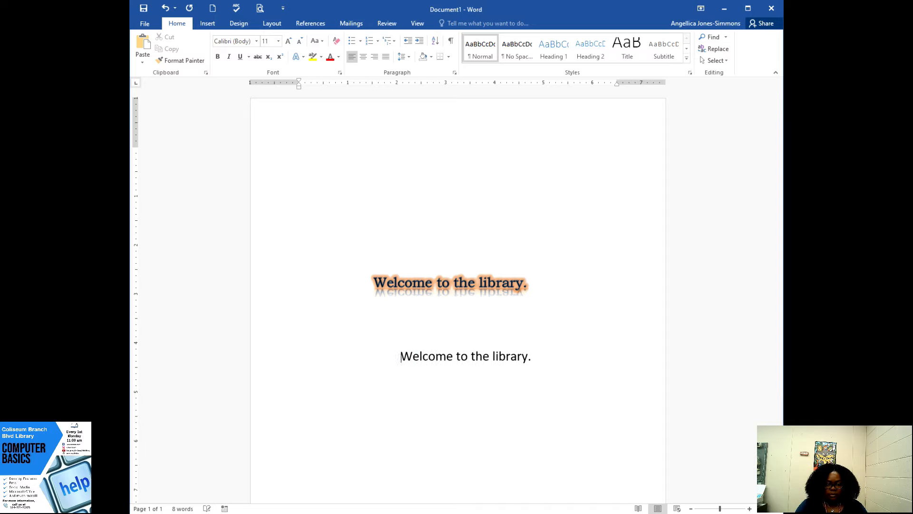
key(BackSpace)
key(BackSpace)
key(BackSpace)
key(BackSpace)
key(BackSpace)
key(BackSpace)
key(BackSpace)
key(BackSpace)
key(BackSpace)
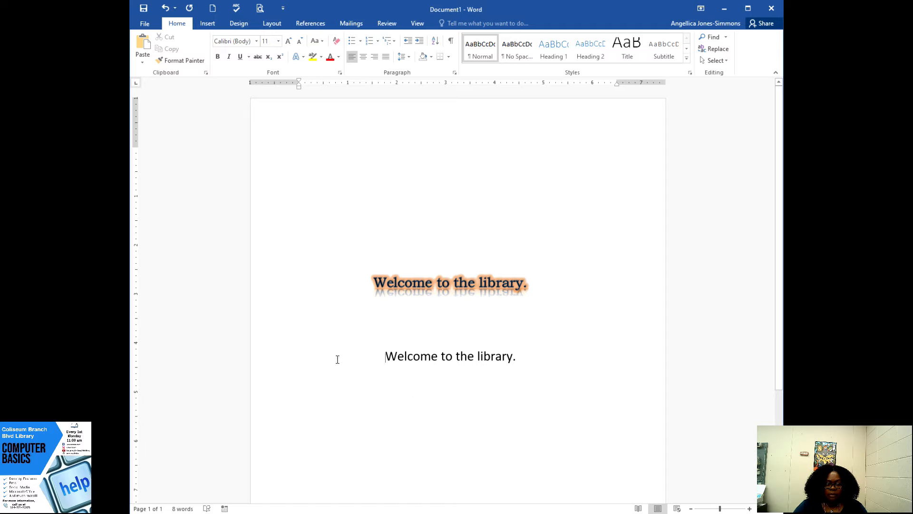
- View the highlight colors without applying one, and set the second sentence's font color to the standard dark blue
drag(524, 357, 407, 357)
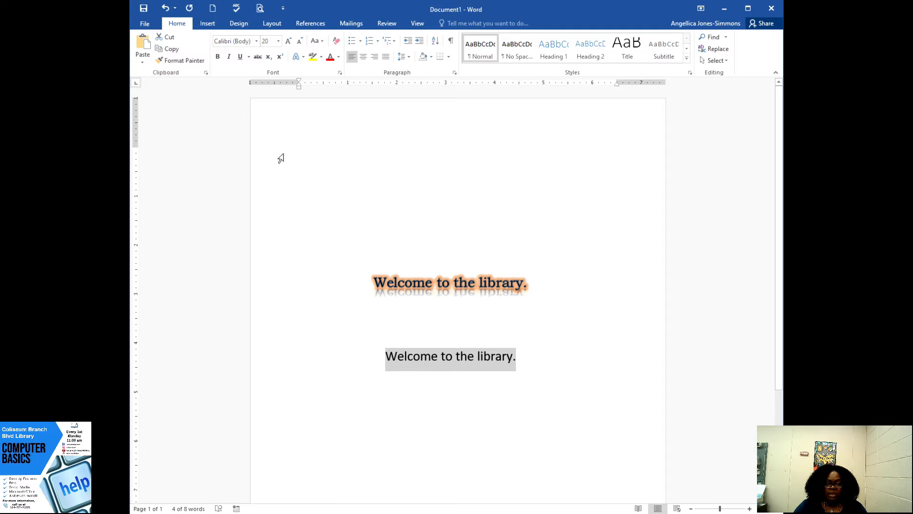
click(322, 60)
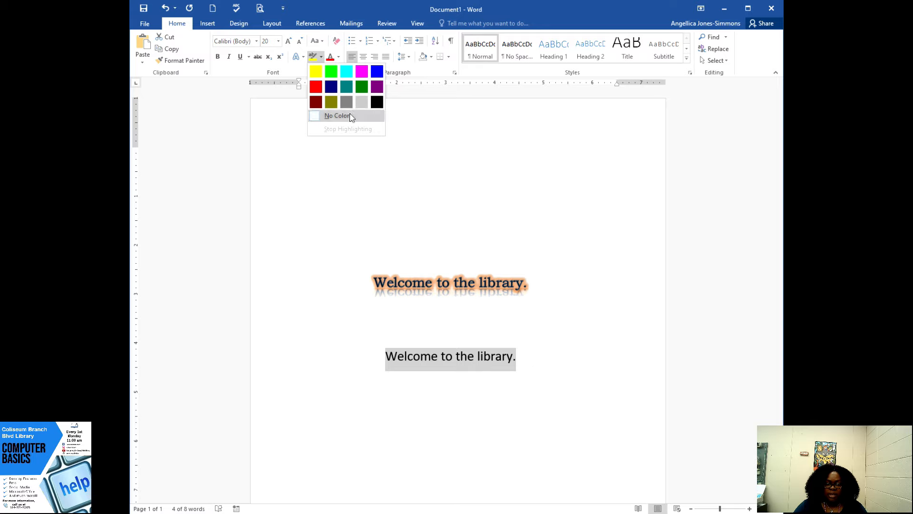
click(339, 58)
click(340, 58)
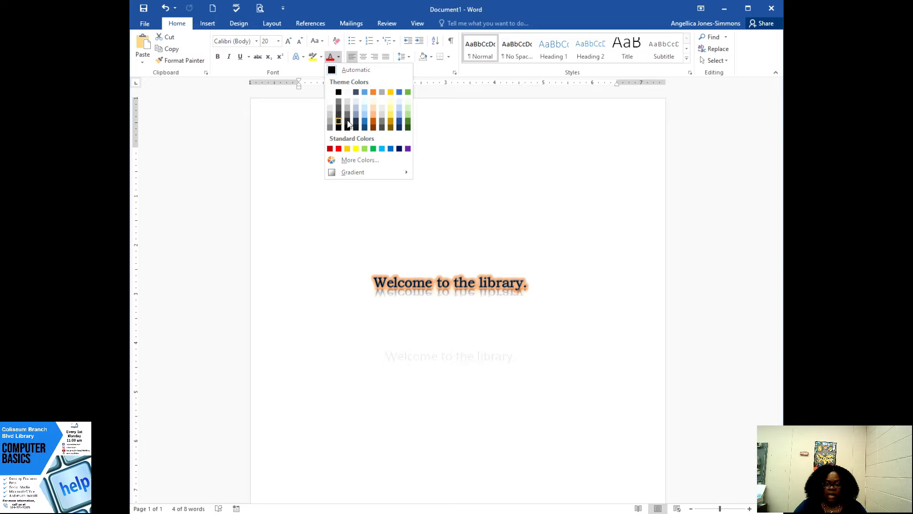
click(400, 149)
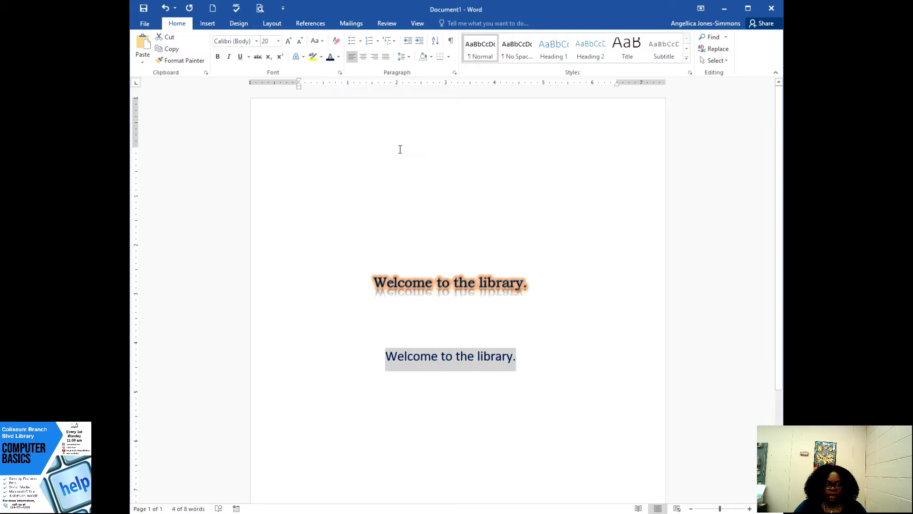
- Clear all formatting from both "Welcome to the library." sentences together and leave them deselected
click(377, 256)
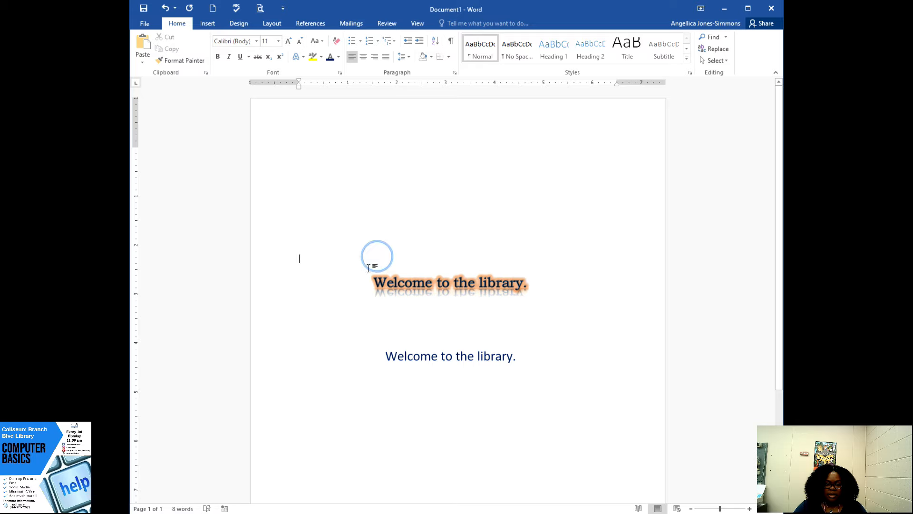
drag(369, 277, 567, 360)
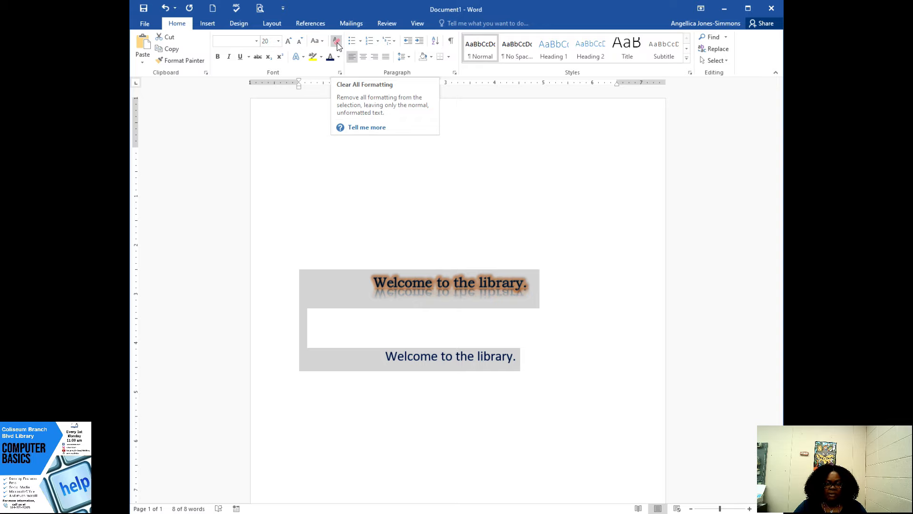
click(337, 42)
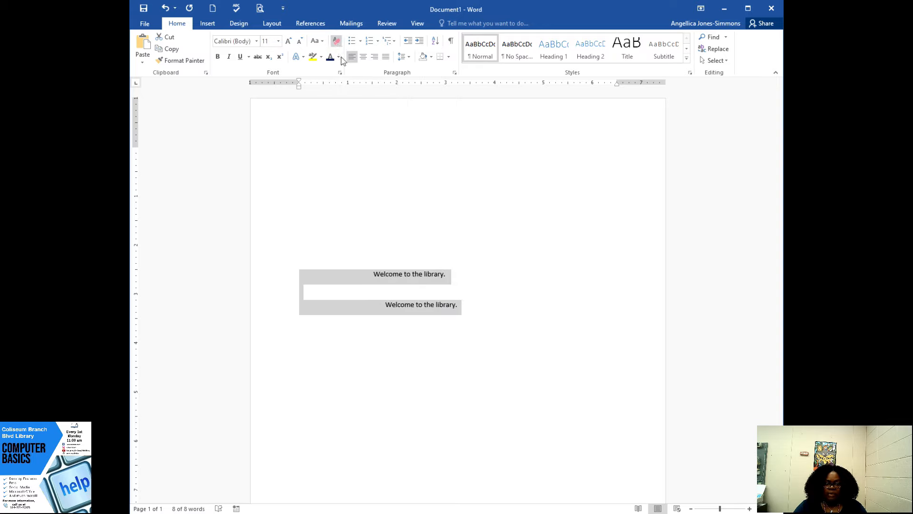
click(434, 317)
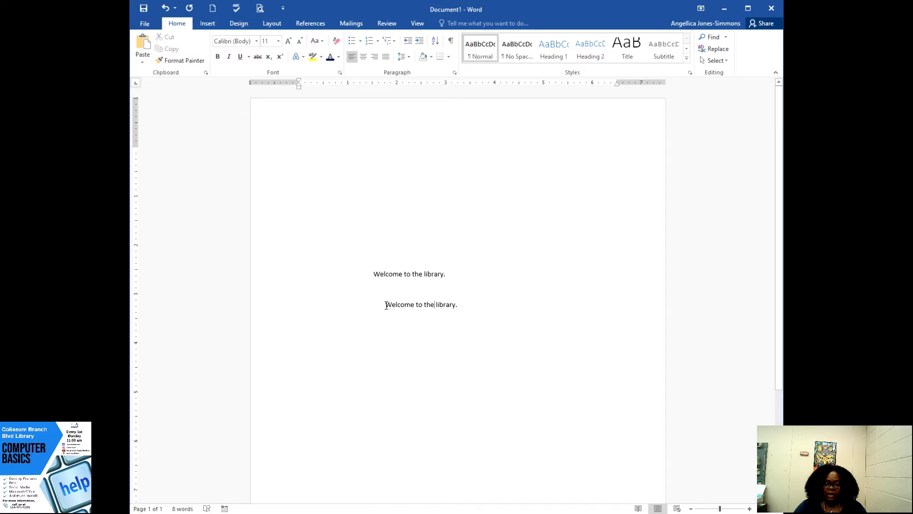
drag(373, 274, 473, 317)
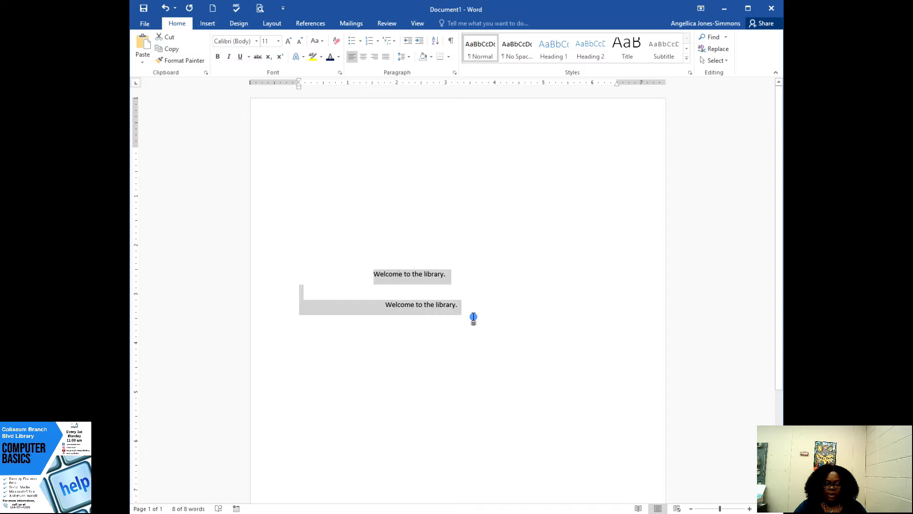
click(473, 317)
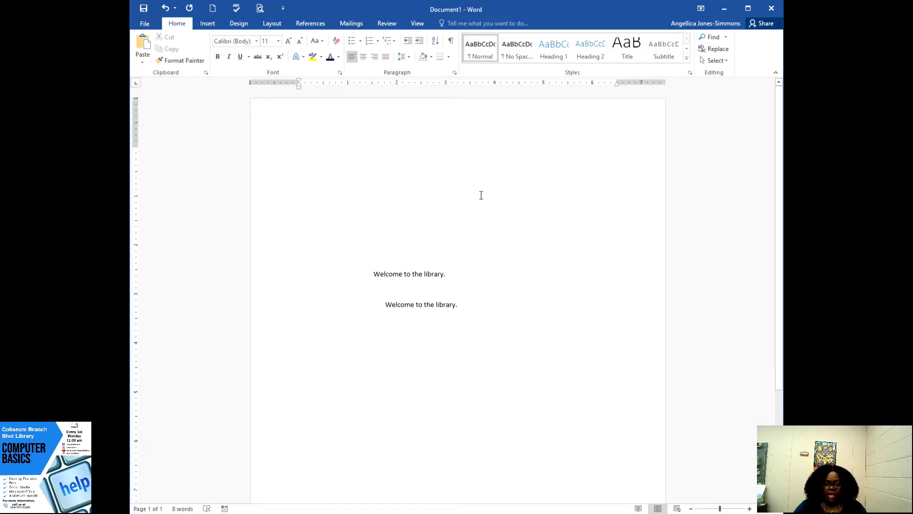